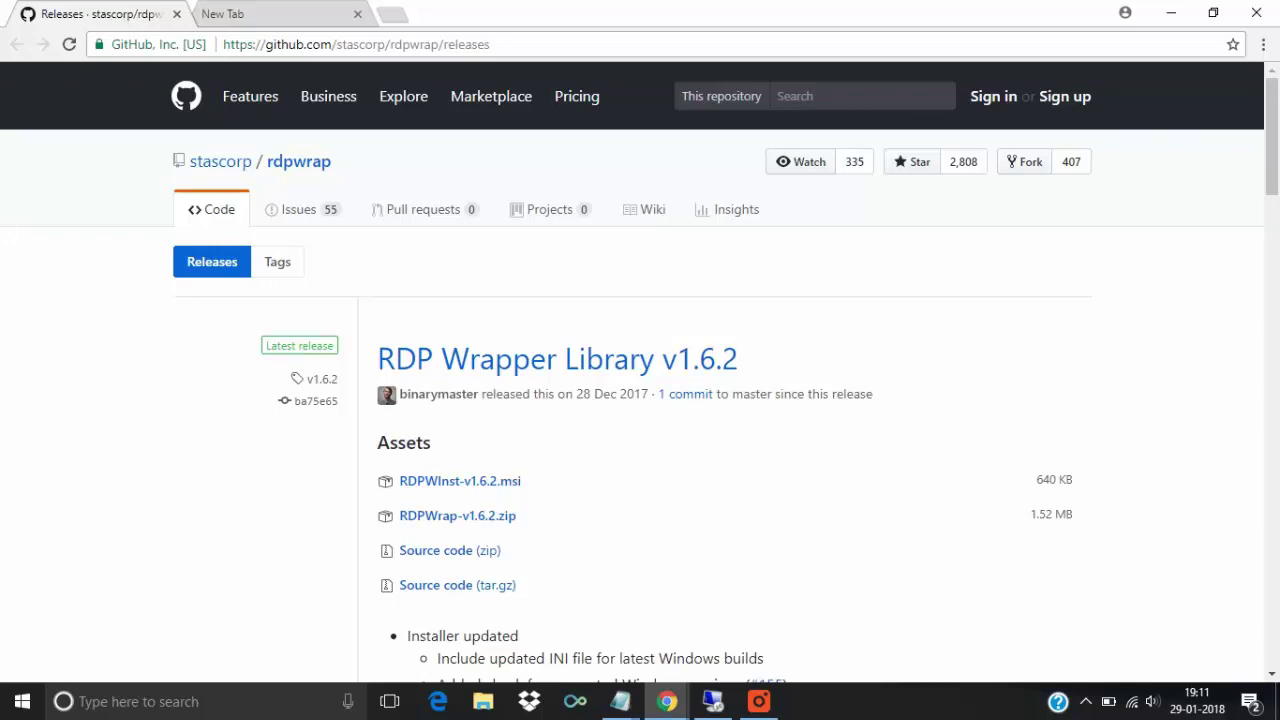
# Minimize the browser showing the RDP Wrapper releases page and refresh the desktop
pyautogui.click(1181, 22)
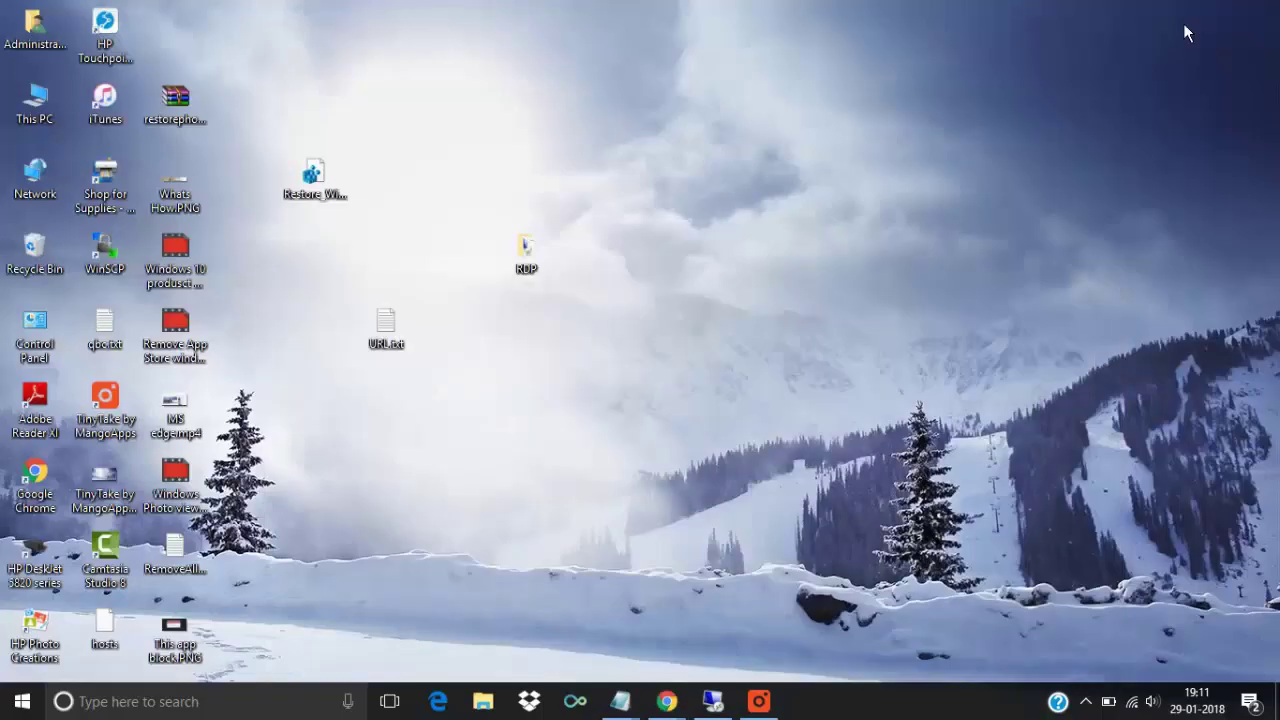
pyautogui.rightClick(819, 272)
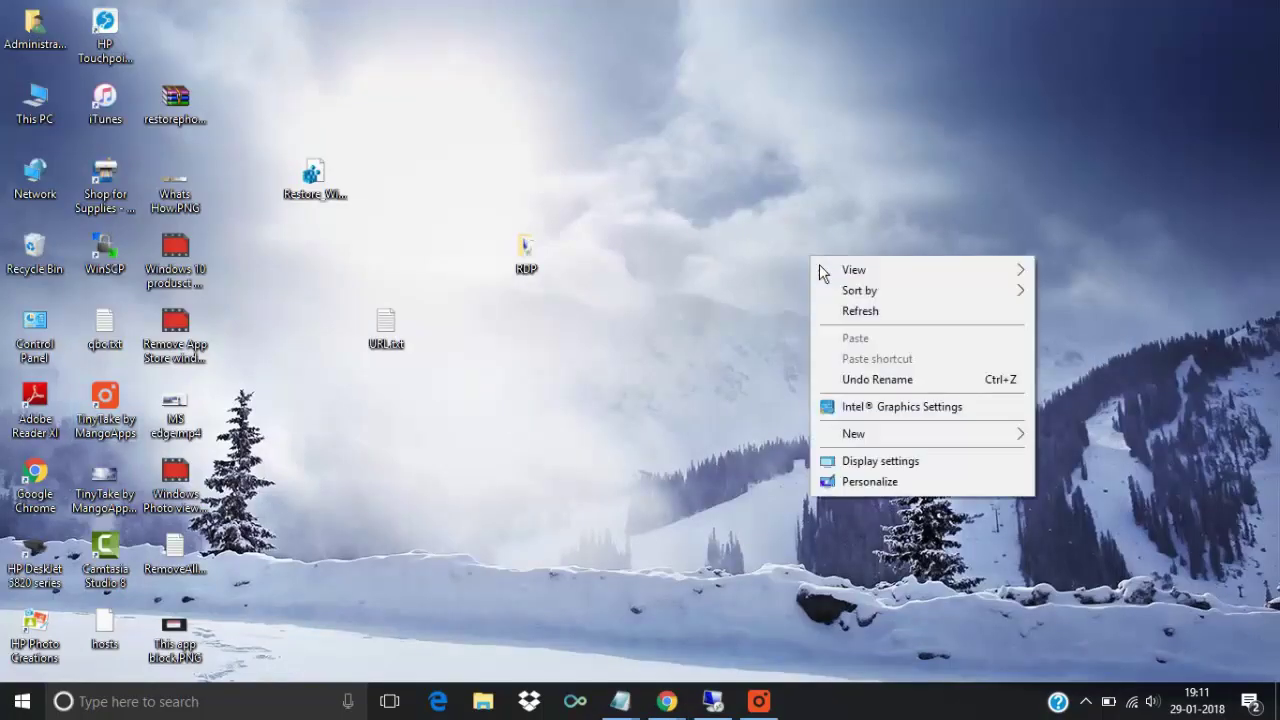
pyautogui.click(868, 318)
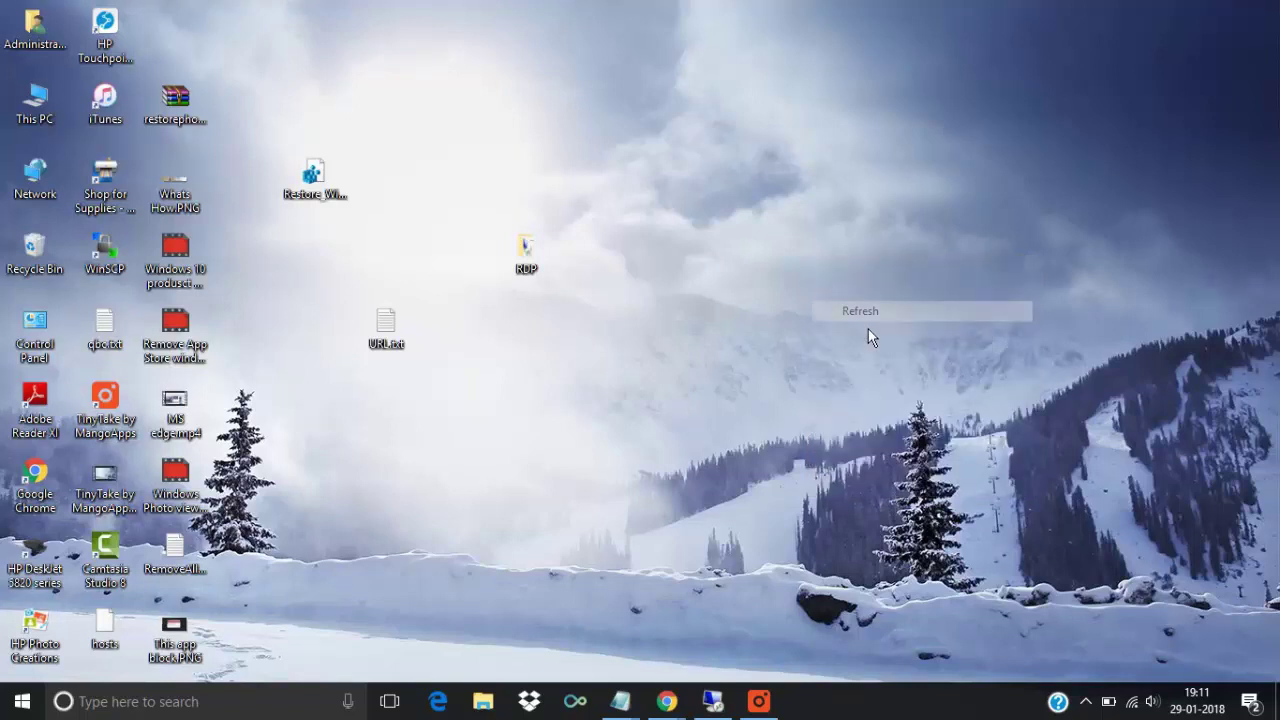
# Check the Start account options to see which user accounts are available and signed in
pyautogui.click(22, 701)
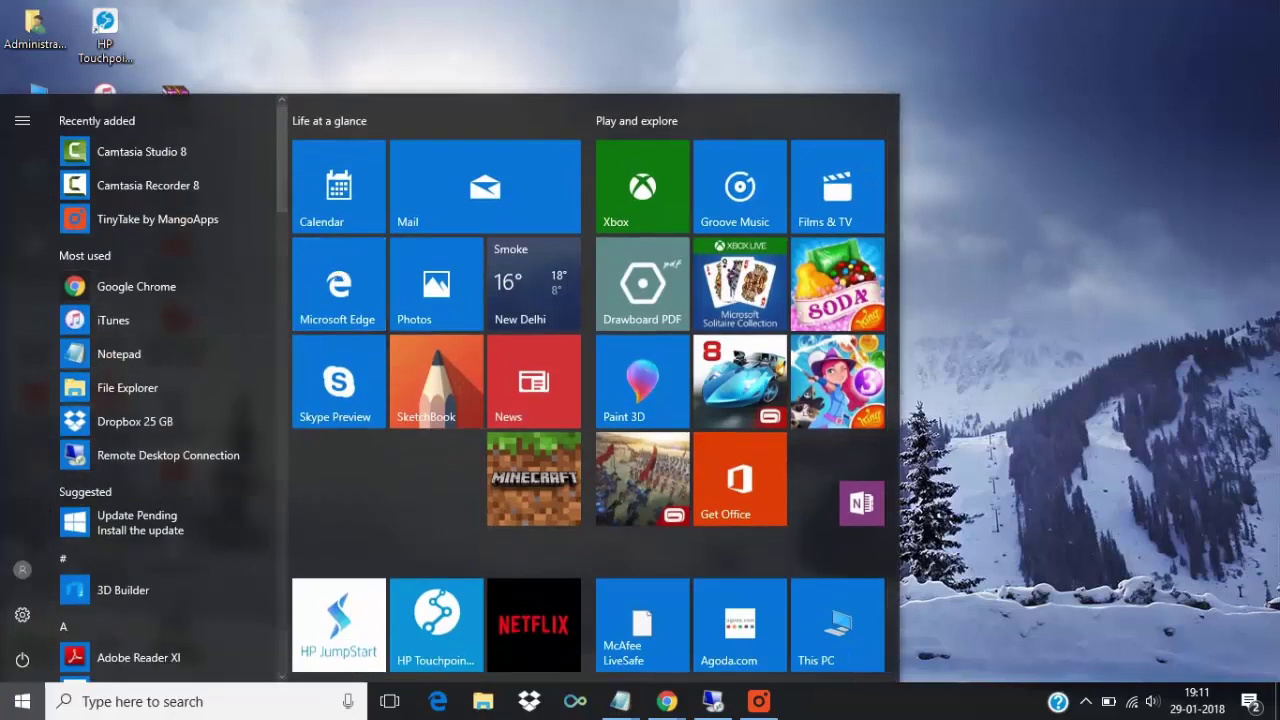
pyautogui.click(22, 569)
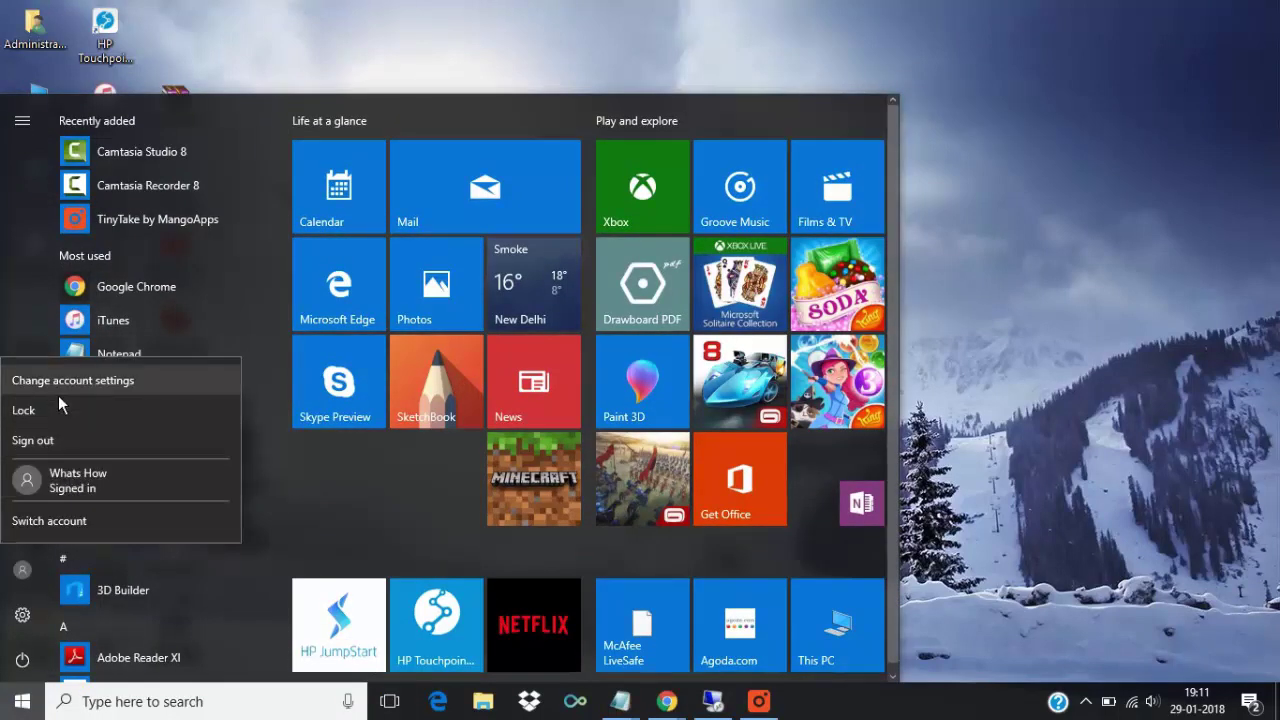
pyautogui.click(81, 454)
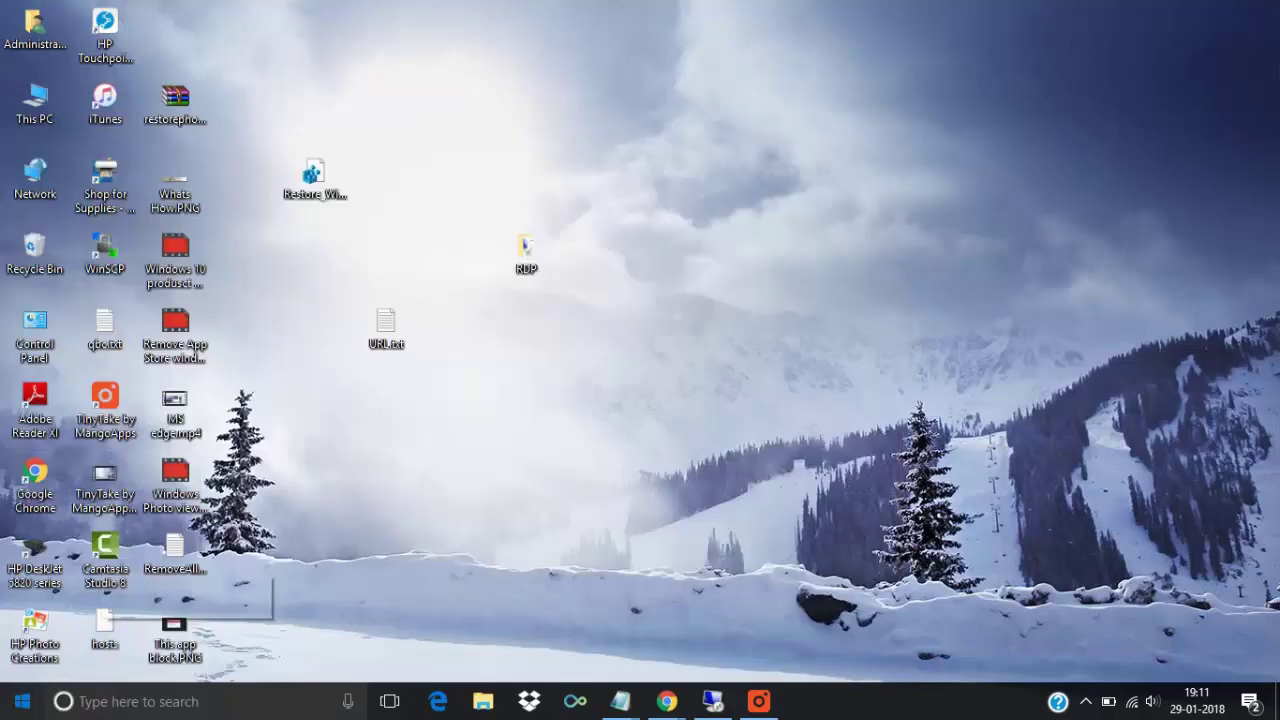
pyautogui.click(22, 701)
pyautogui.click(39, 575)
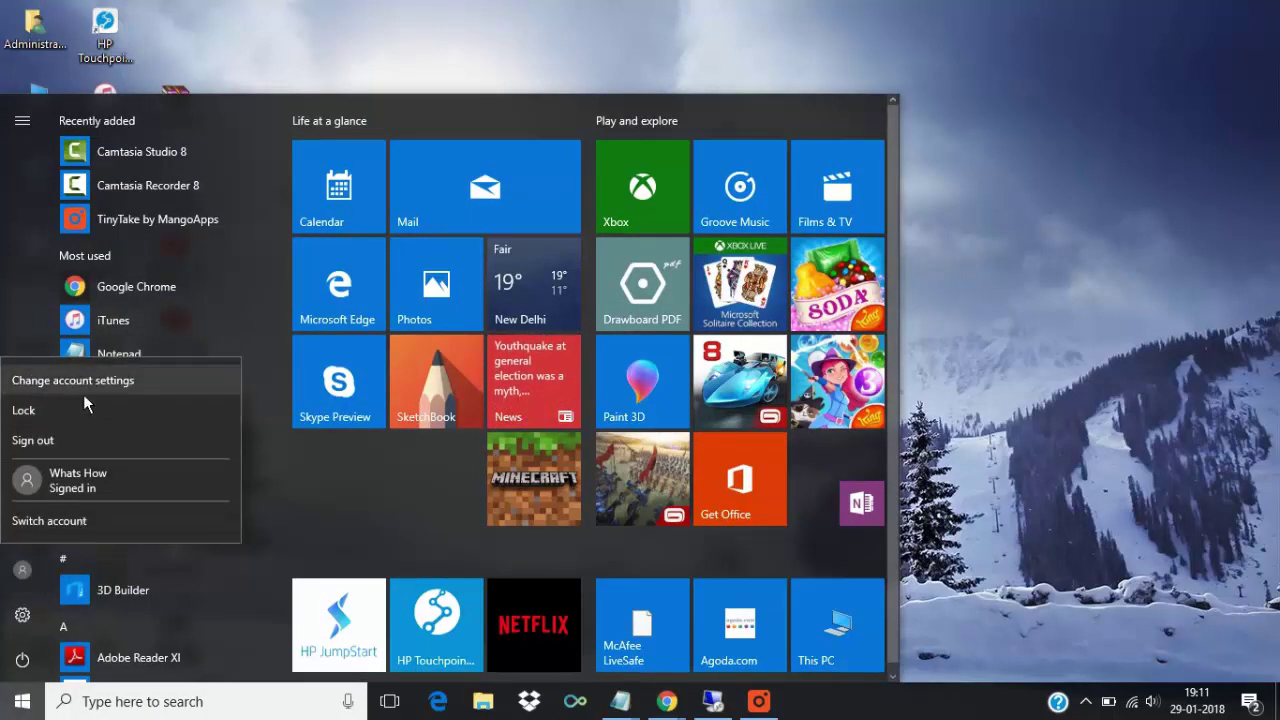
pyautogui.press('super')
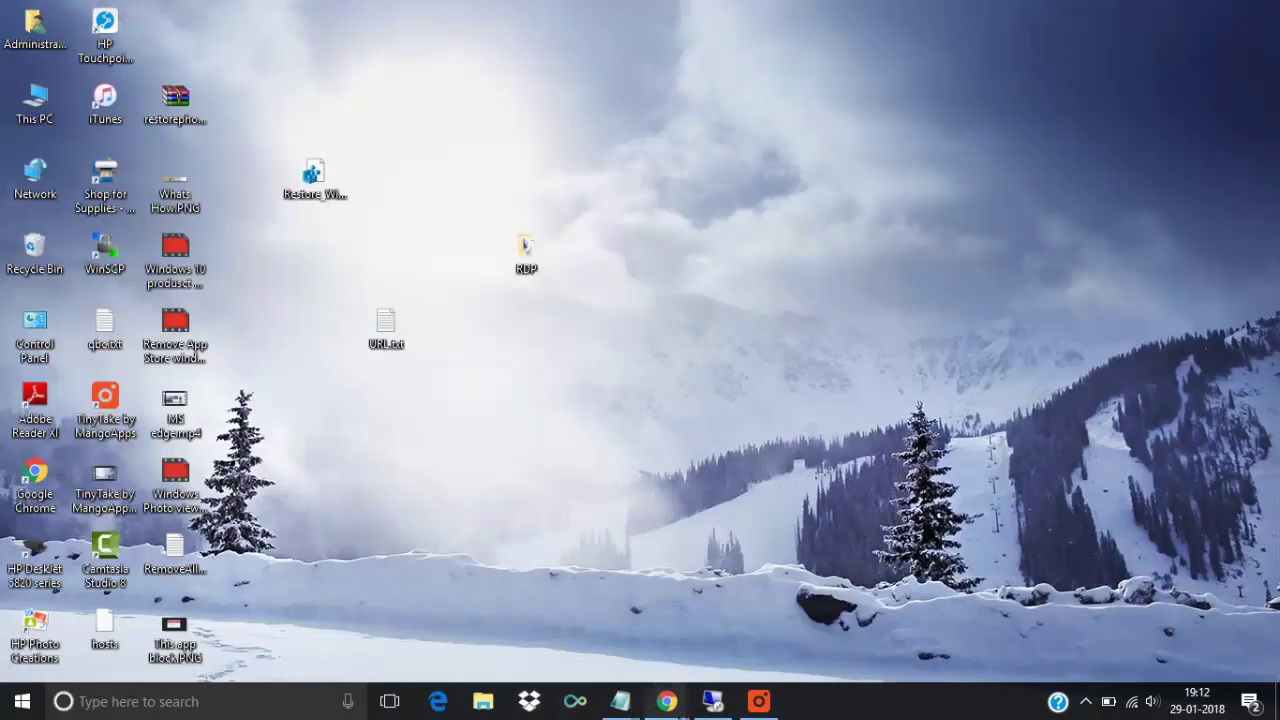
# Return to the RDP Wrapper Library v1.6.2 releases page in Chrome and highlight the RDPWrap-v1.6.2.zip asset
pyautogui.moveTo(666, 701)
pyautogui.click(745, 645)
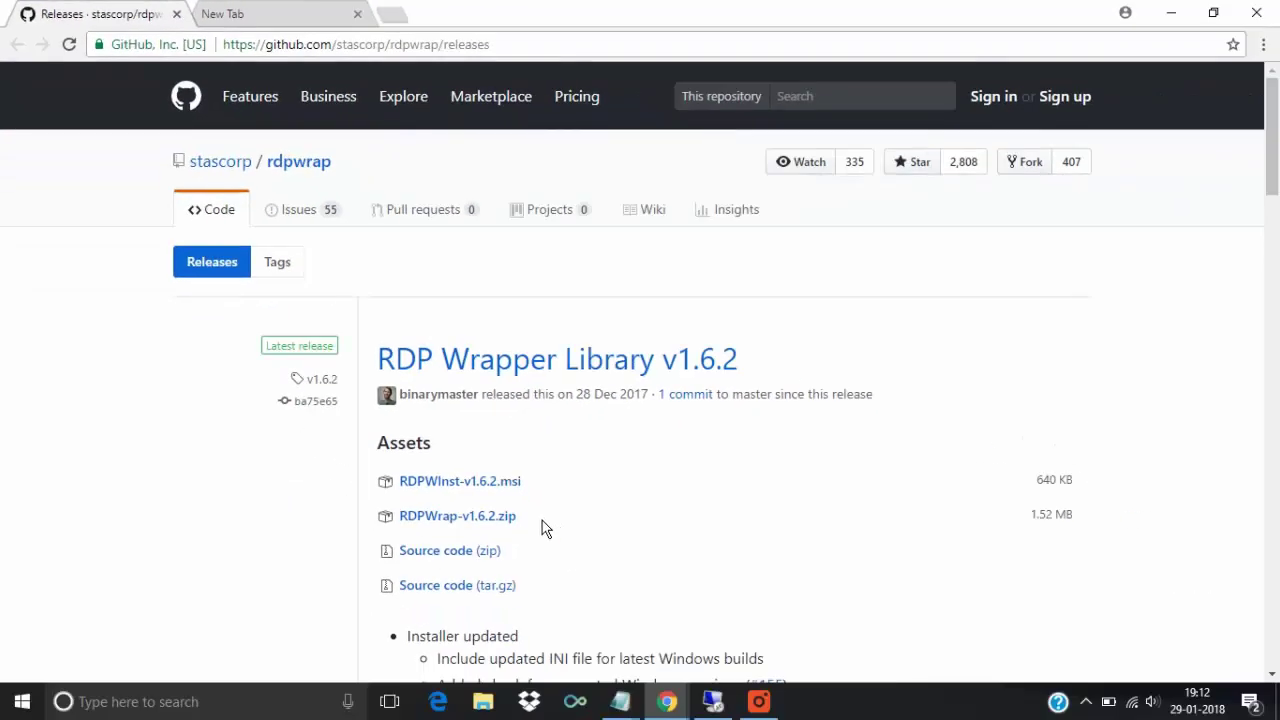
pyautogui.moveTo(542, 522); pyautogui.dragTo(384, 530)
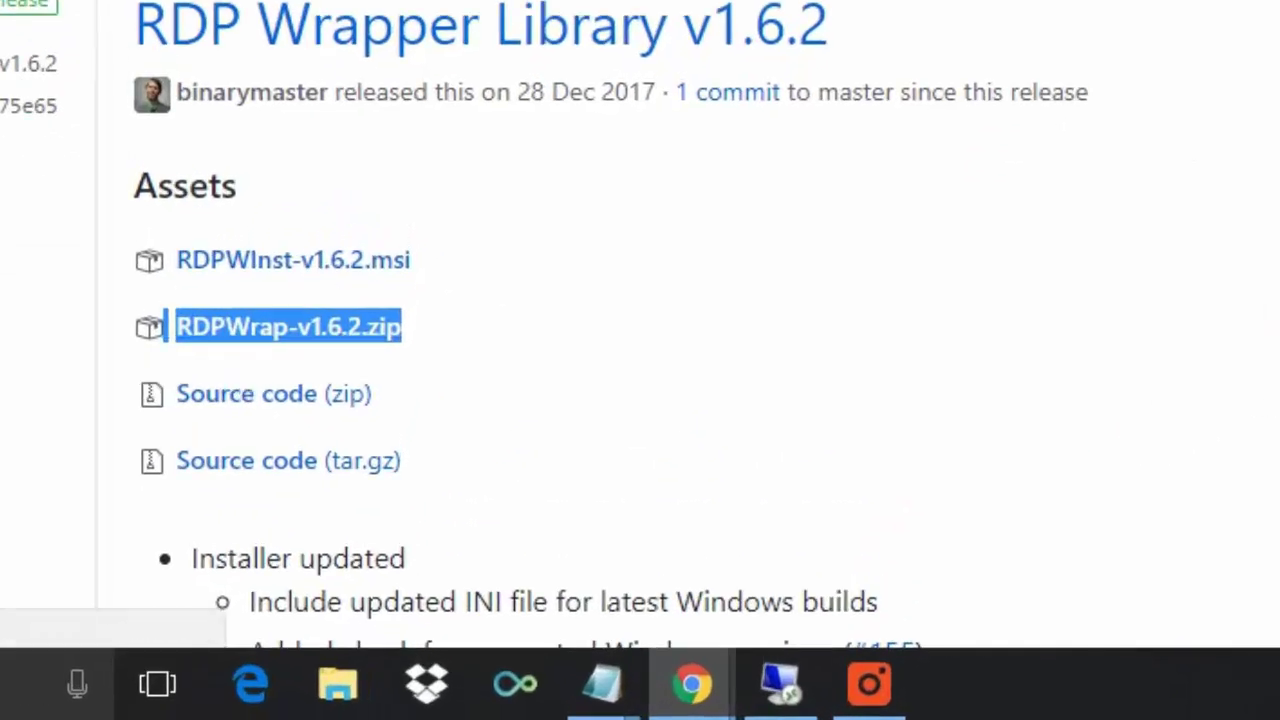
# Install RDP Wrapper with install.bat from the desktop RDP folder and accept its settings in RDPConf.exe
pyautogui.press('super+d')
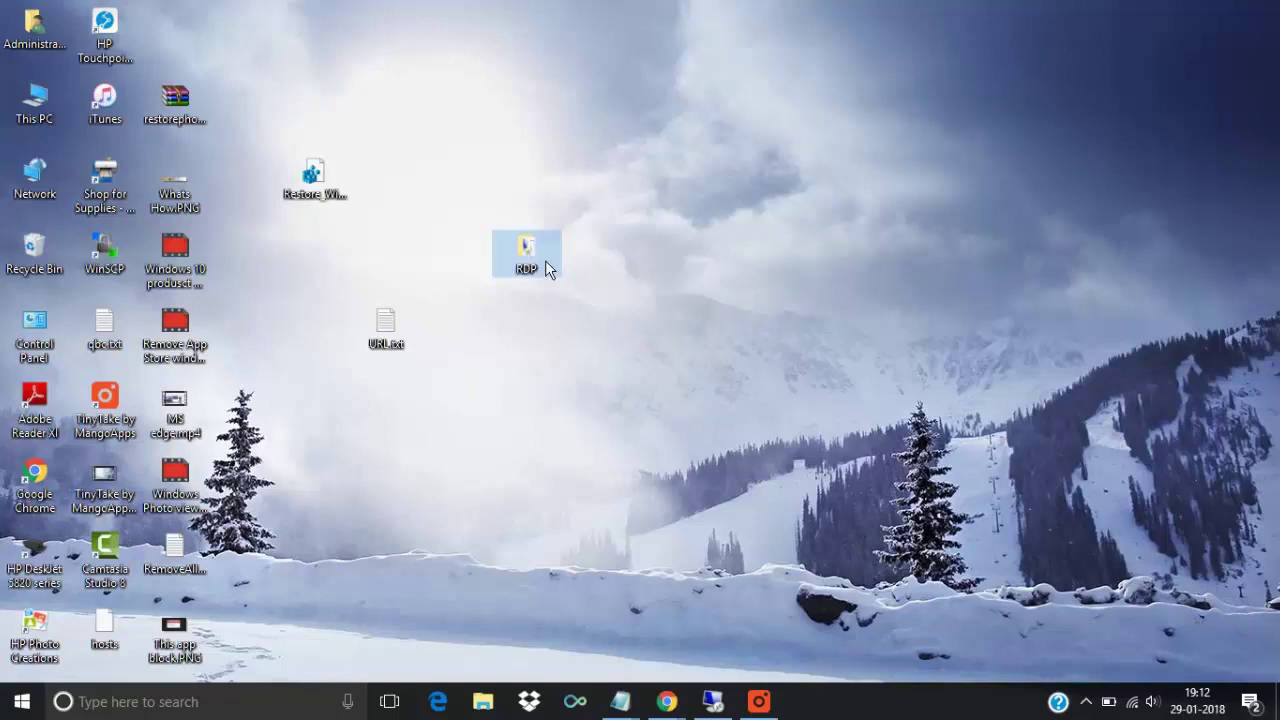
pyautogui.doubleClick(527, 255)
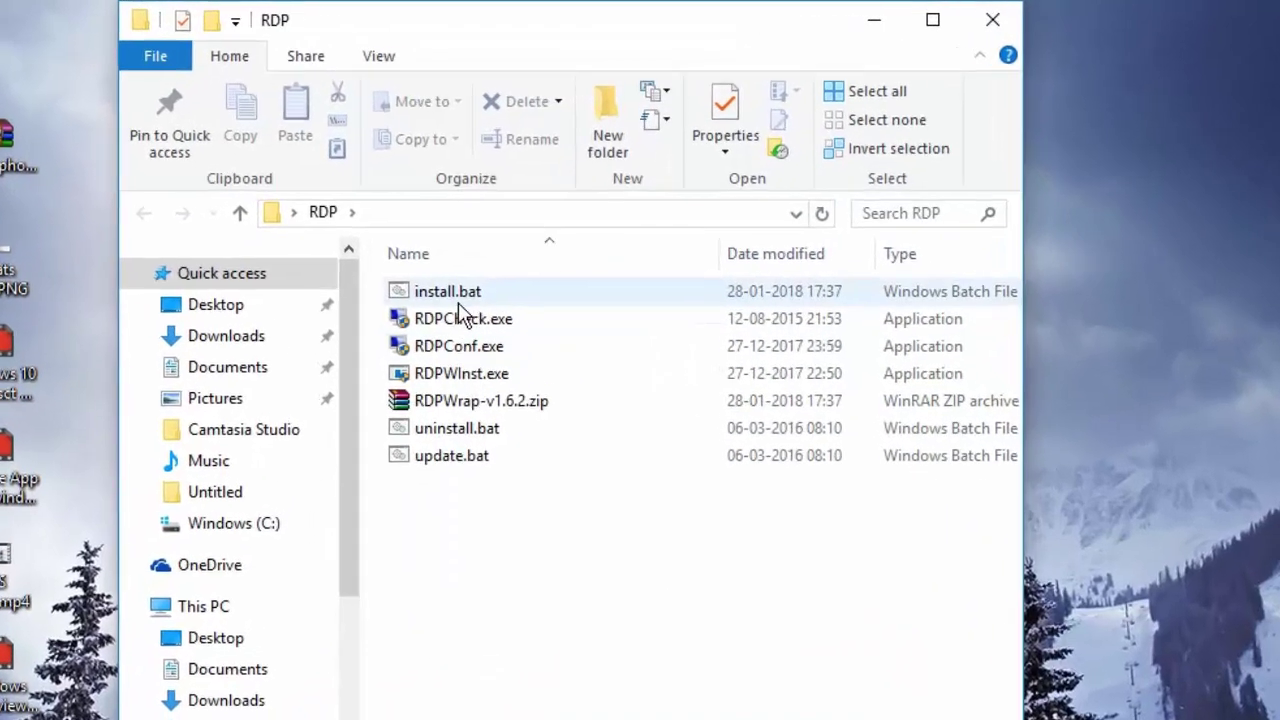
pyautogui.rightClick(457, 302)
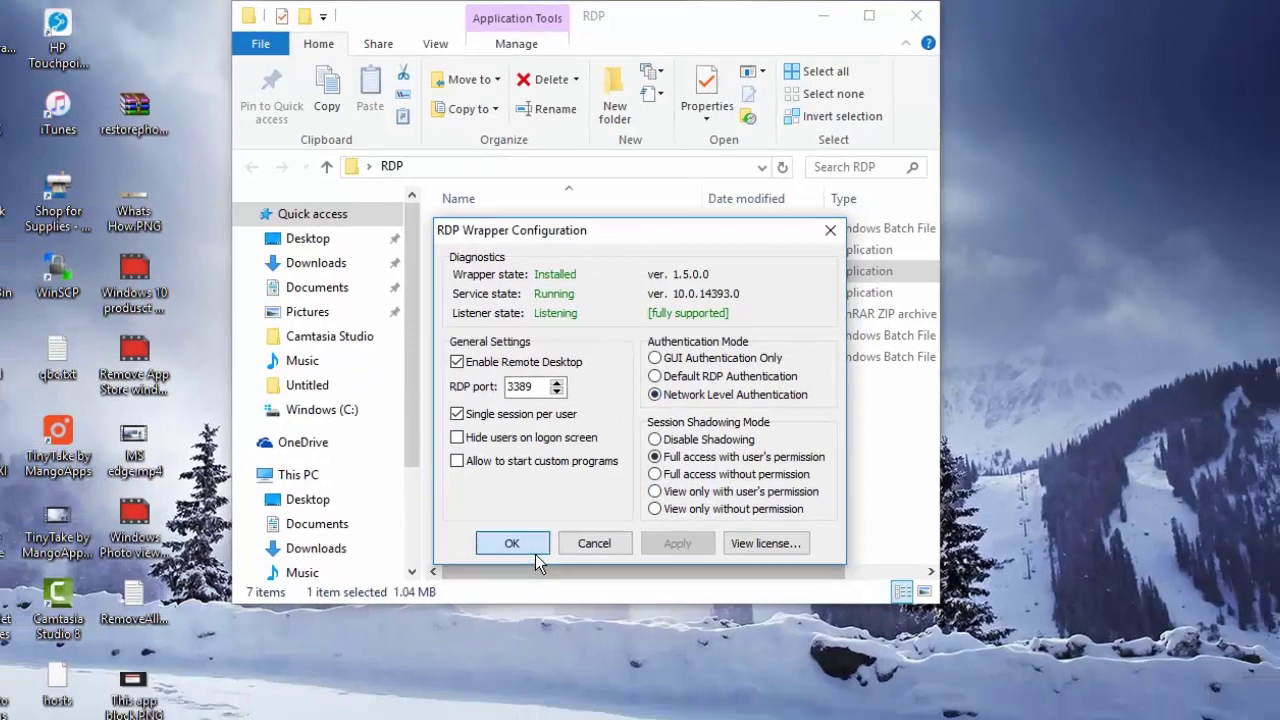
pyautogui.click(525, 628)
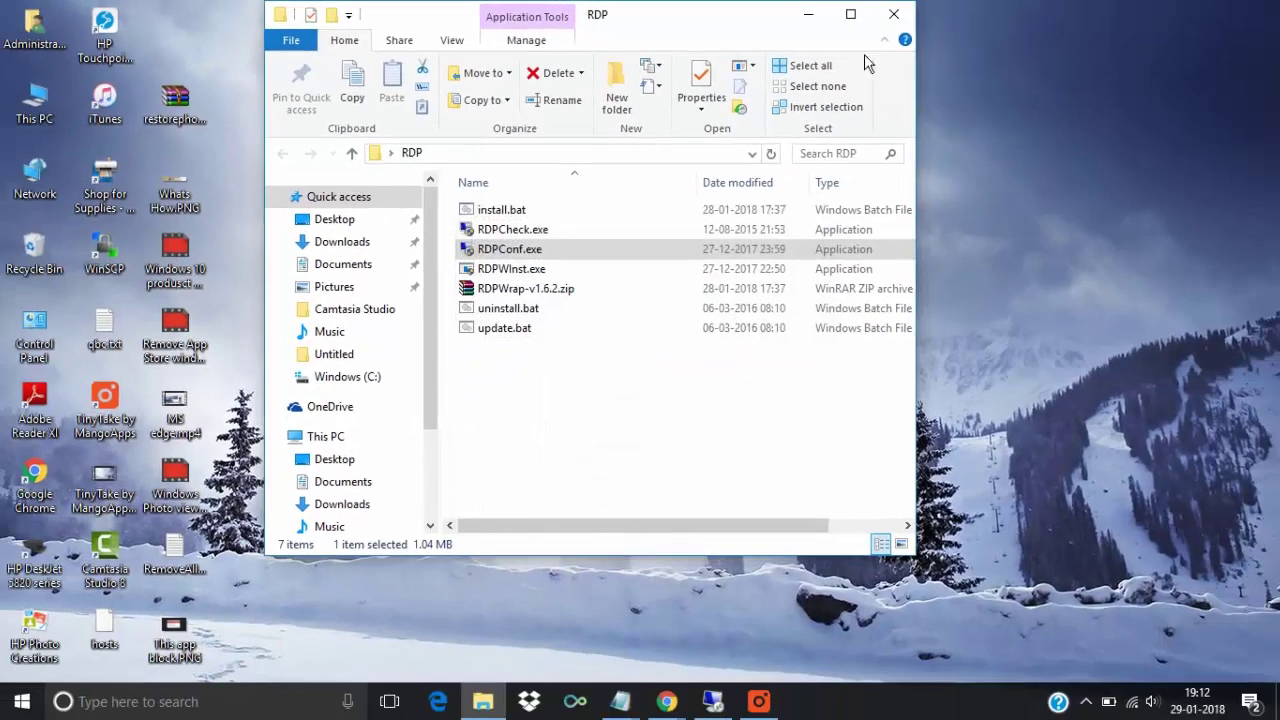
pyautogui.click(905, 22)
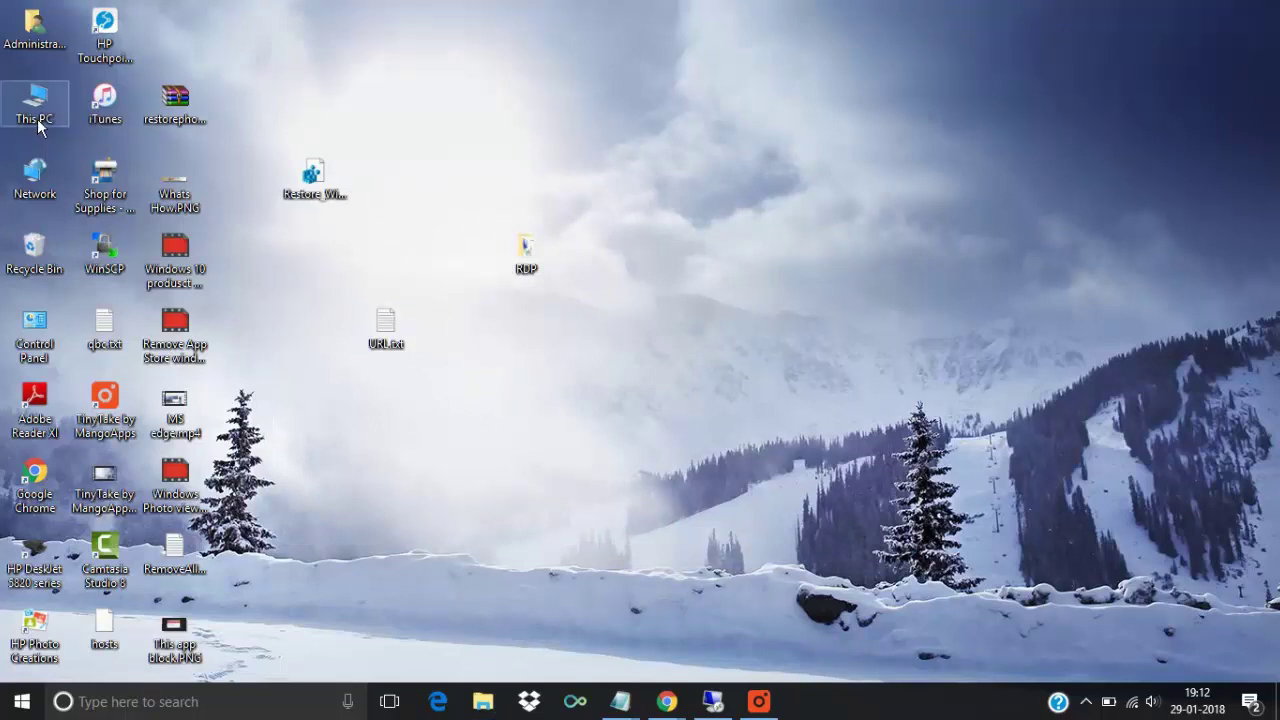
# Examine the Administrator and WhatsHow sessions in Task Manager's user list and try to connect to the WhatsHow session
pyautogui.click(40, 42)
pyautogui.rightClick(891, 693)
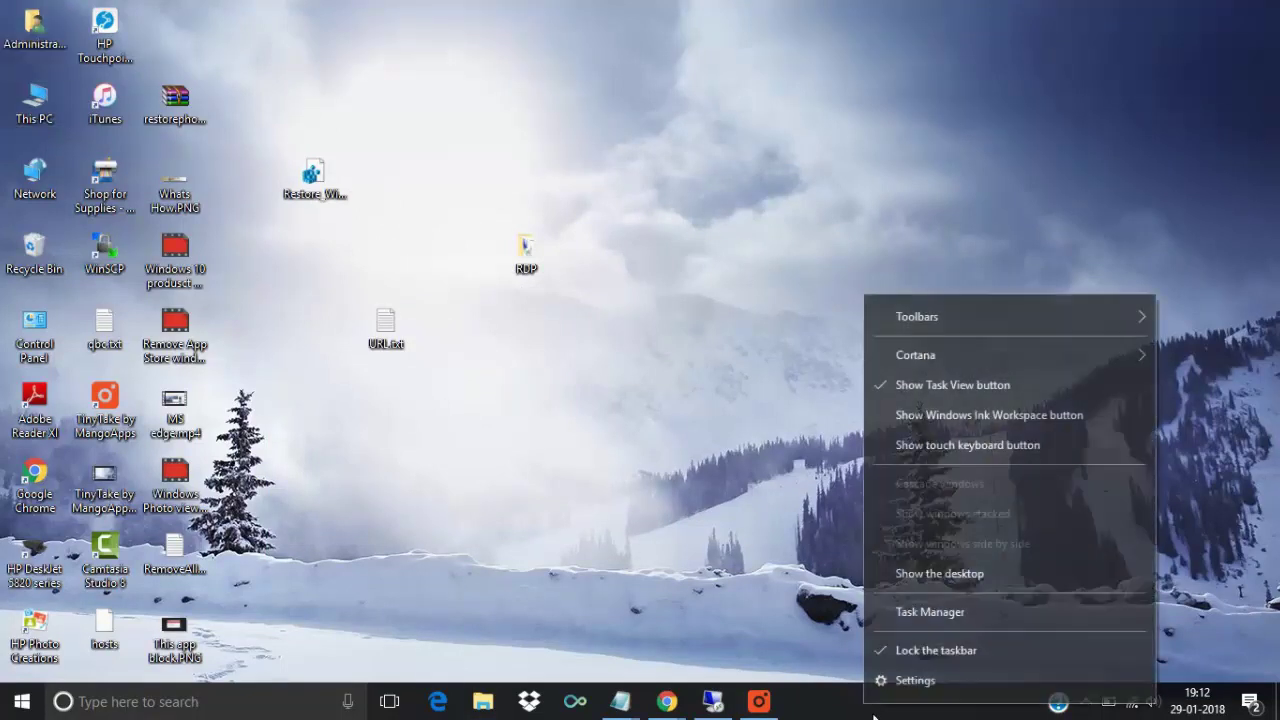
pyautogui.click(927, 612)
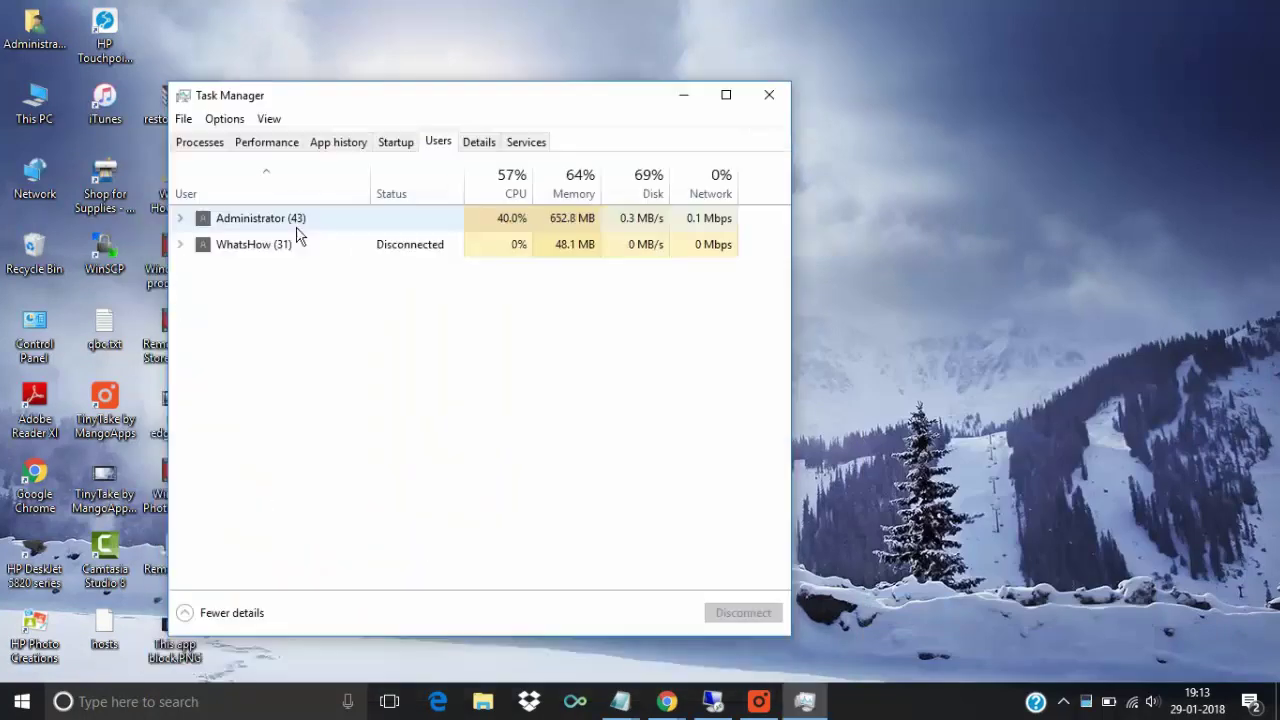
pyautogui.click(284, 229)
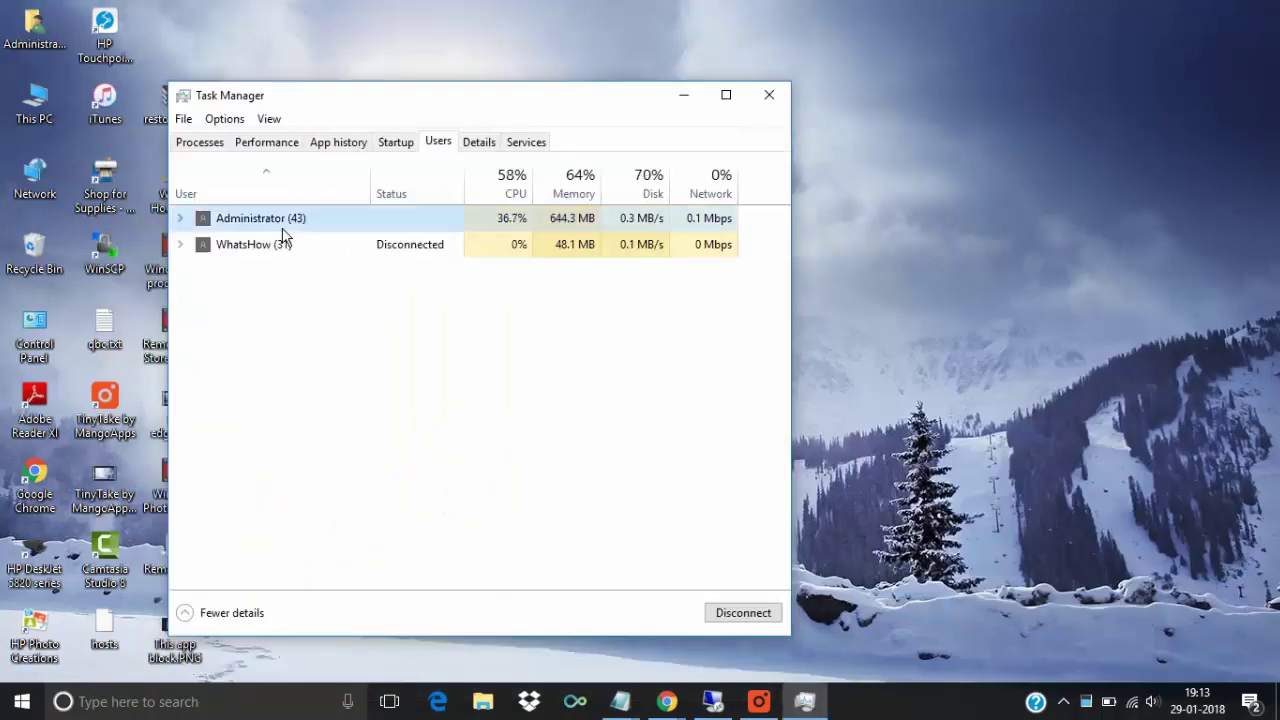
pyautogui.click(280, 256)
pyautogui.rightClick(280, 263)
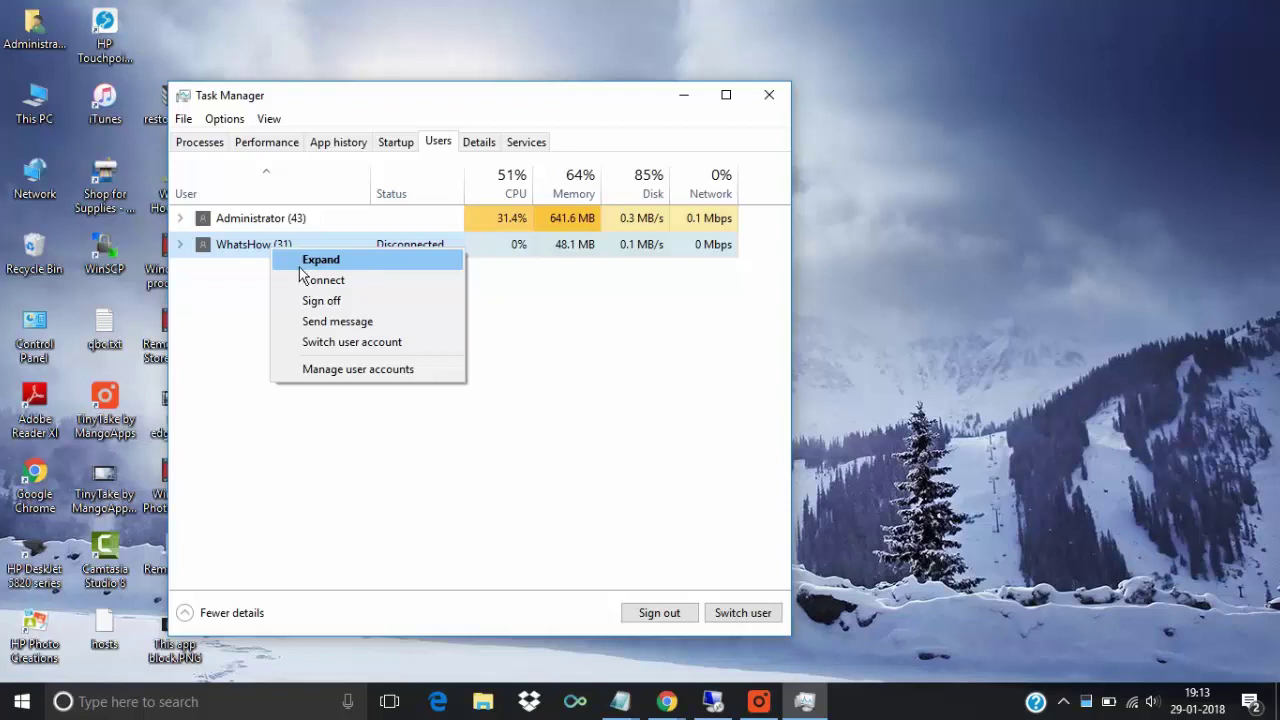
pyautogui.click(317, 280)
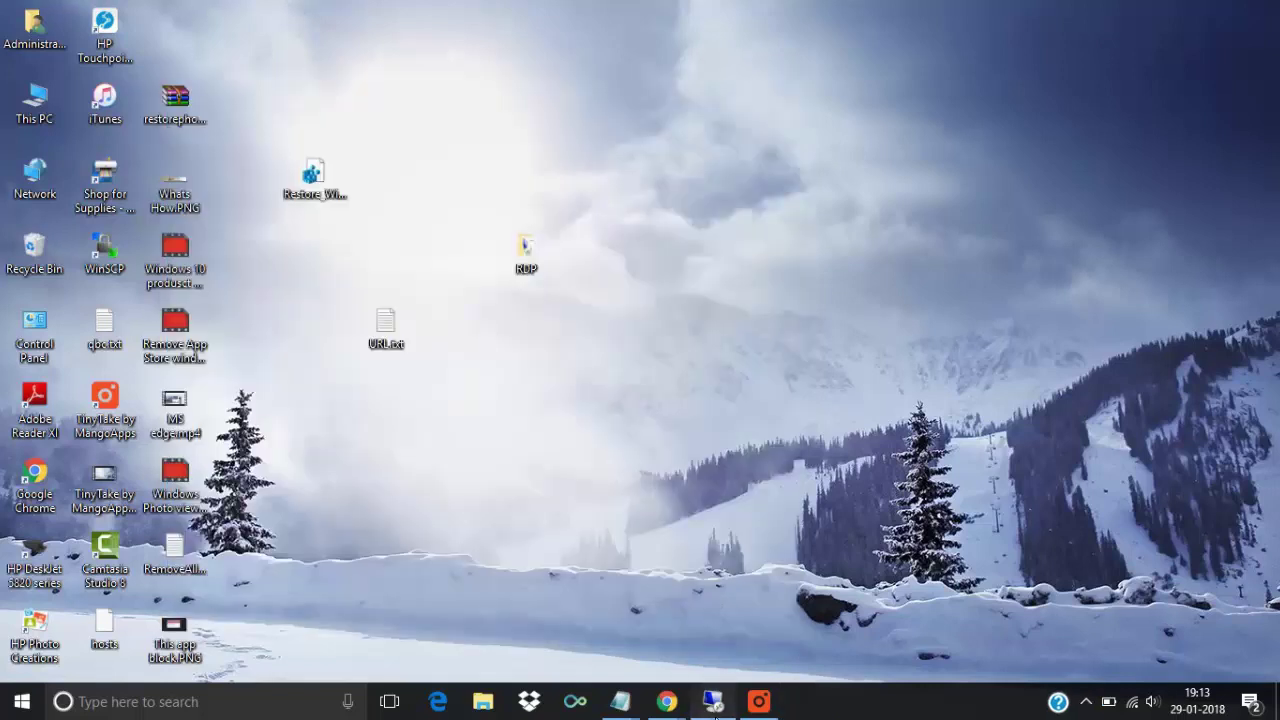
# Bring up the 192.168.1.103 remote session to view its Remote Desktop Connection window, and minimize the session
pyautogui.click(713, 701)
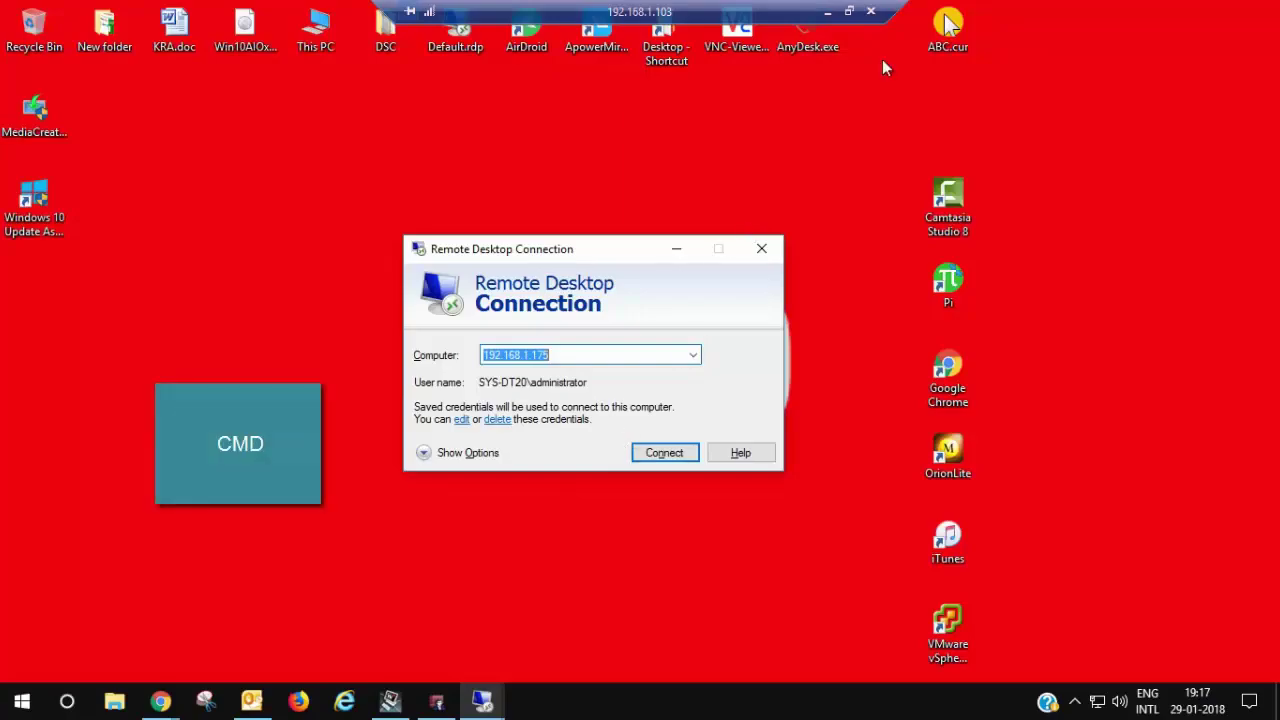
pyautogui.click(827, 11)
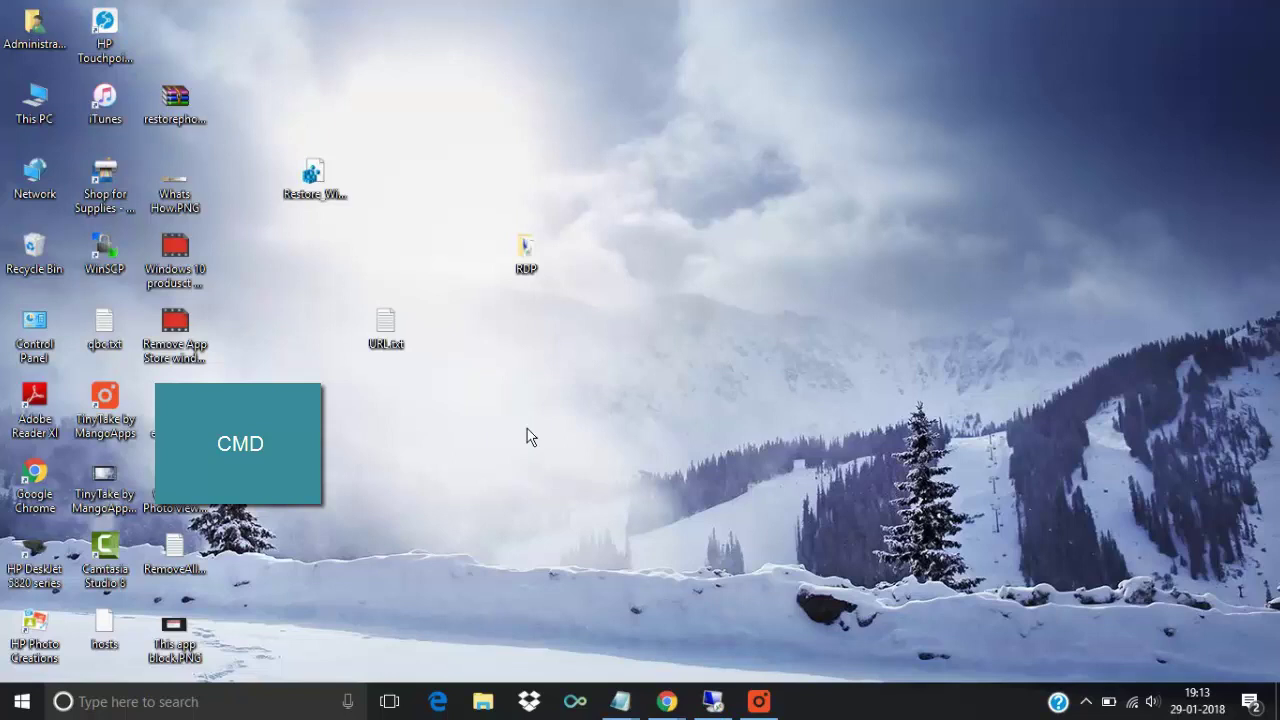
# Run ipconfig in a Command Prompt, highlight the Wi-Fi adapter's IPv4 address and minimize the prompt
pyautogui.press('super+r')
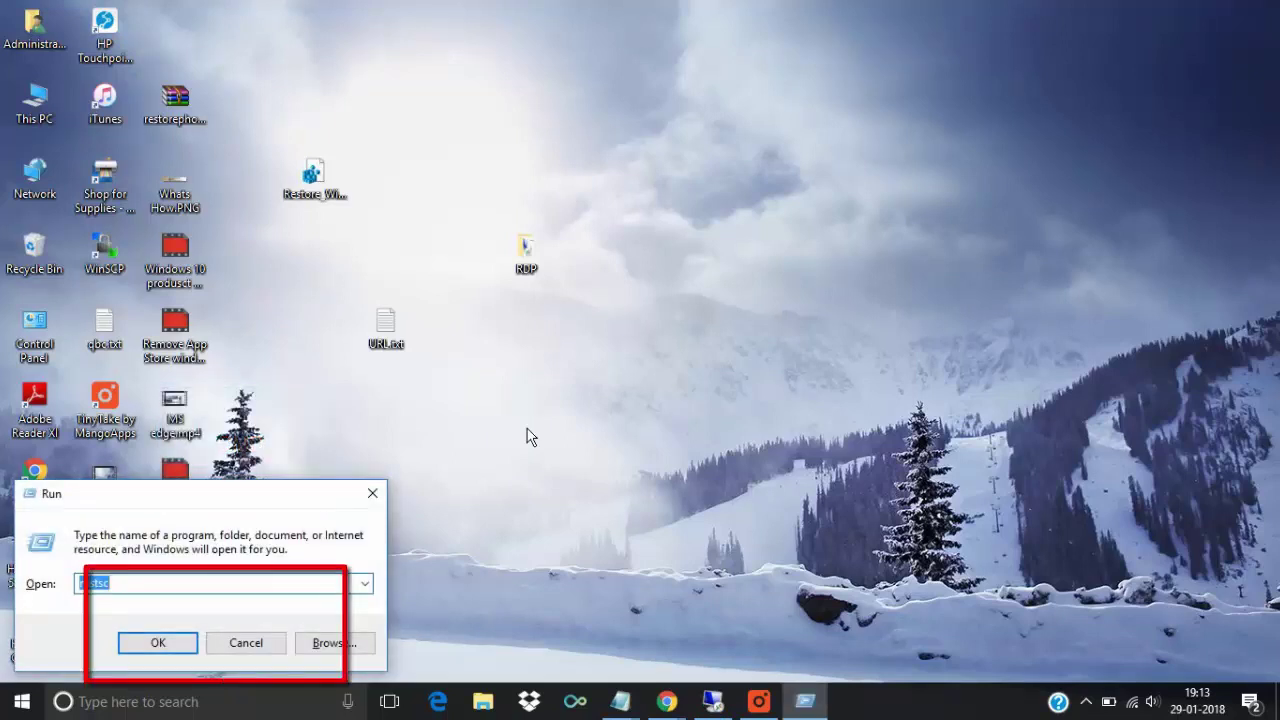
pyautogui.write('cmd')
pyautogui.press('Return')
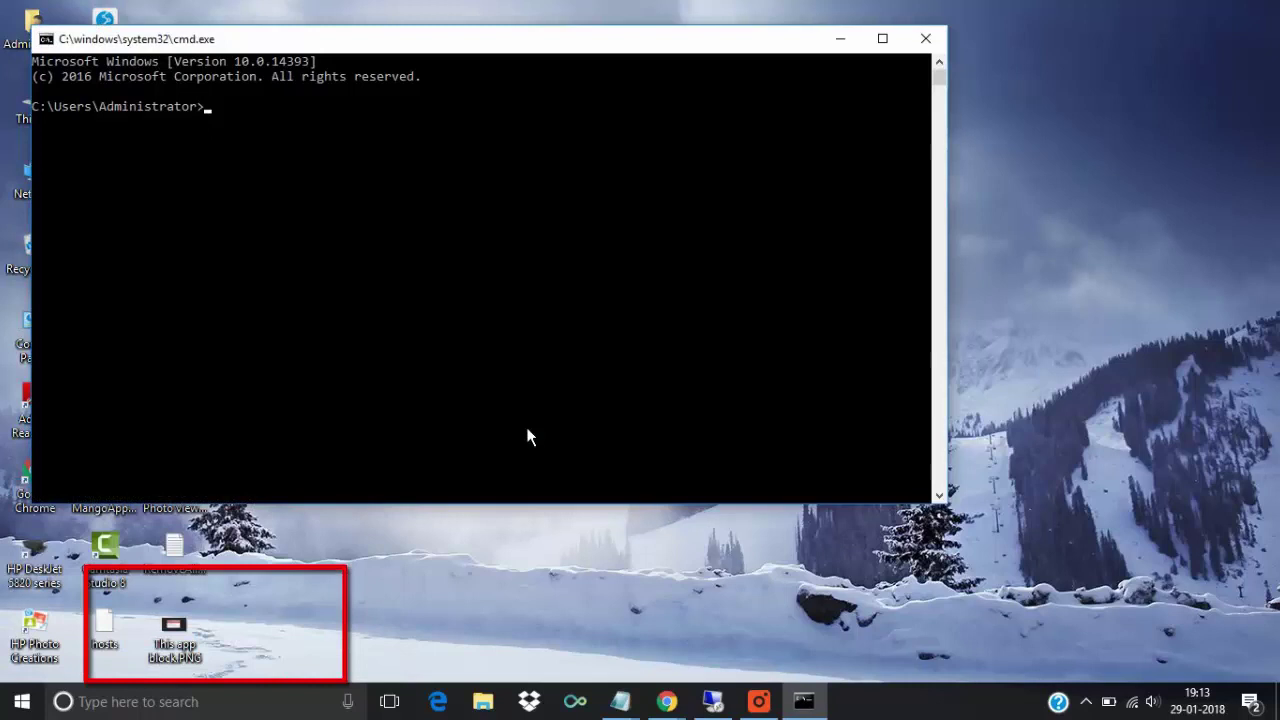
pyautogui.write('ipconfi')
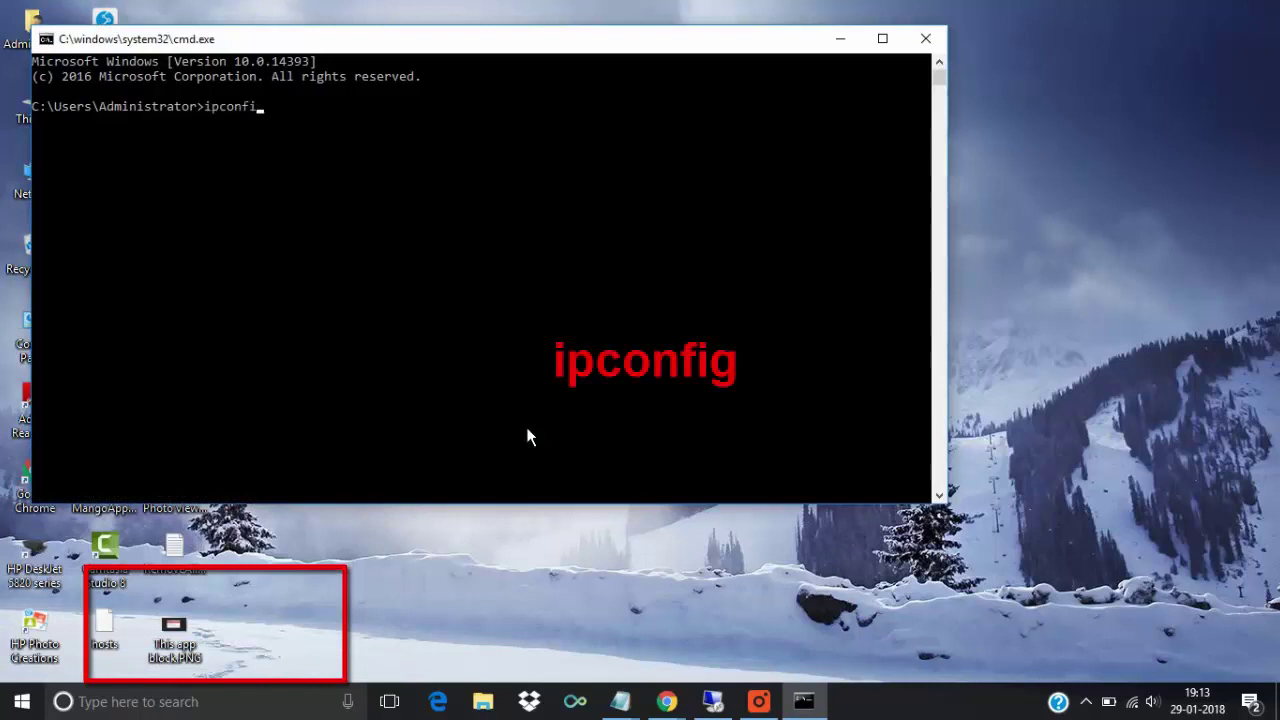
pyautogui.write('g')
pyautogui.press('Return')
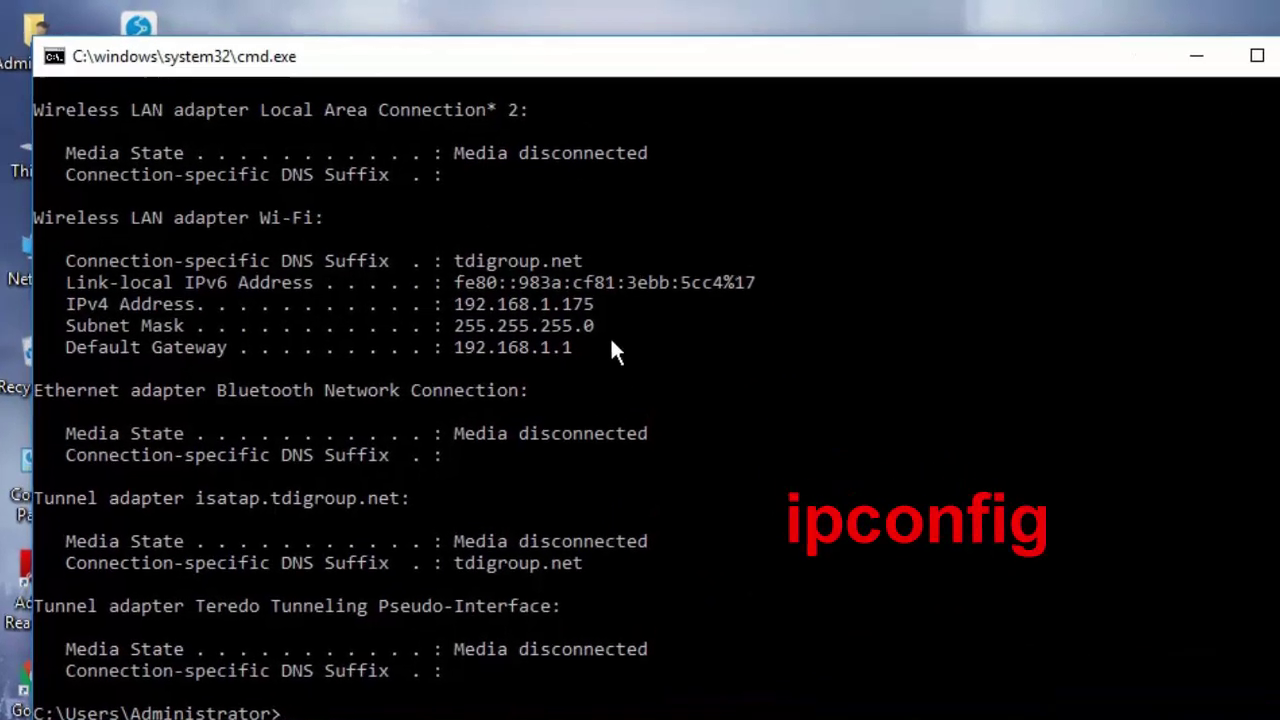
pyautogui.moveTo(427, 212); pyautogui.dragTo(352, 221)
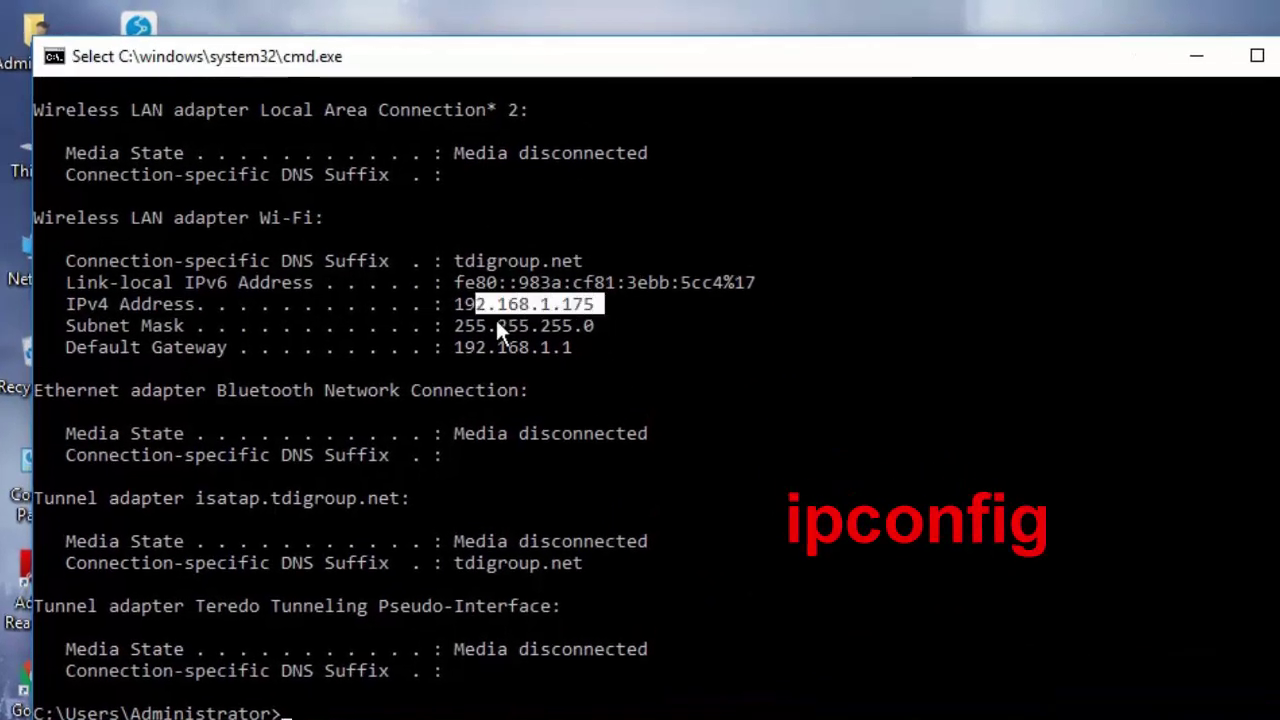
pyautogui.click(1196, 56)
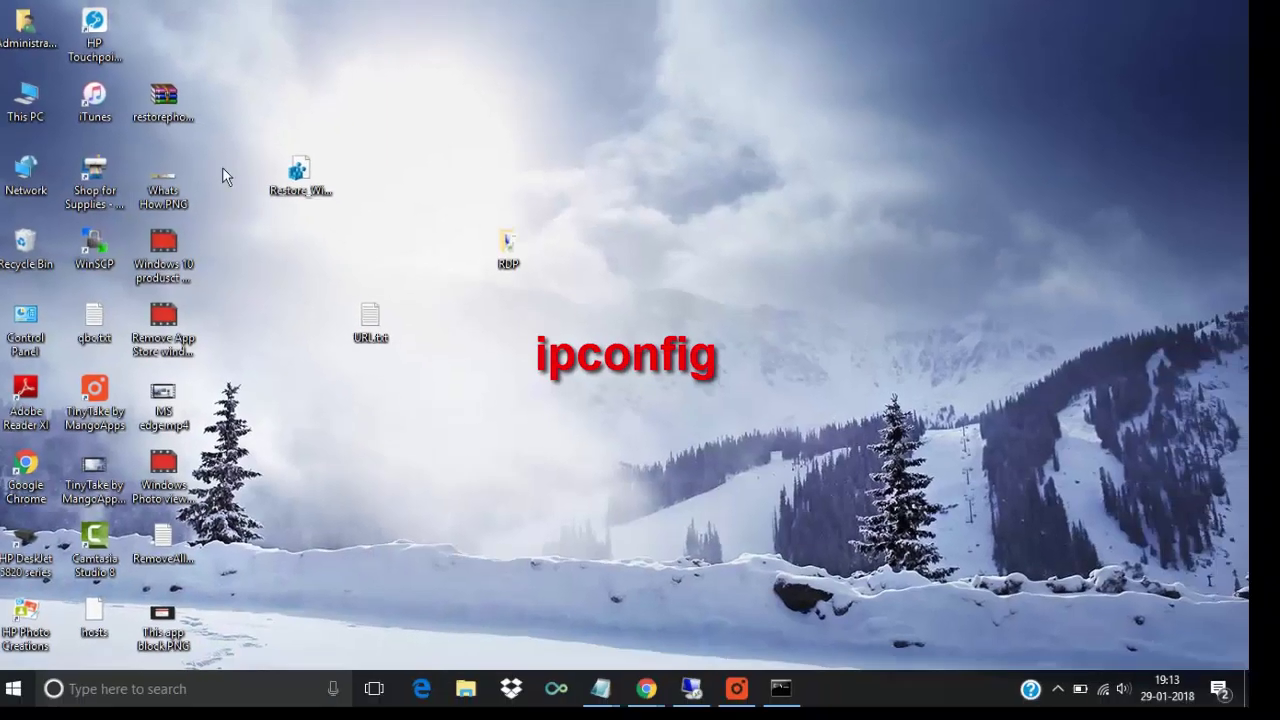
# Open Computer Management and look at the Administrator and WhatsHow accounts among the local users
pyautogui.rightClick(16, 105)
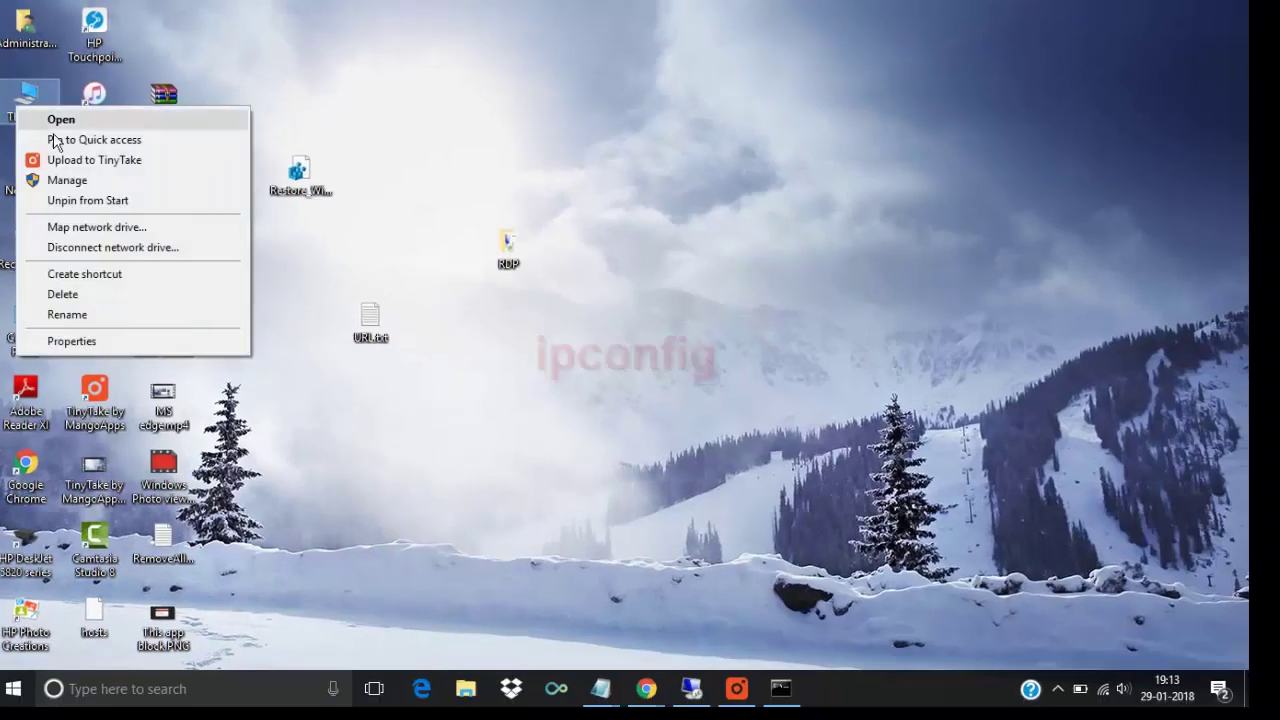
pyautogui.click(99, 186)
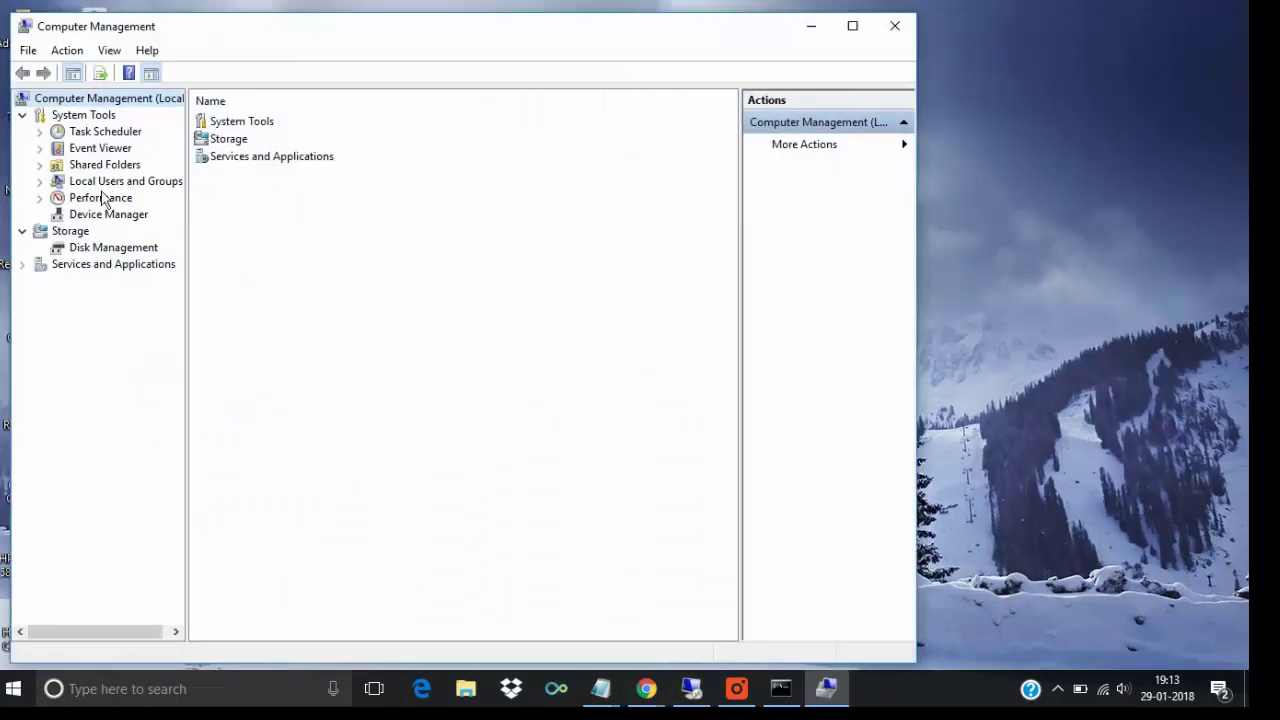
pyautogui.doubleClick(104, 182)
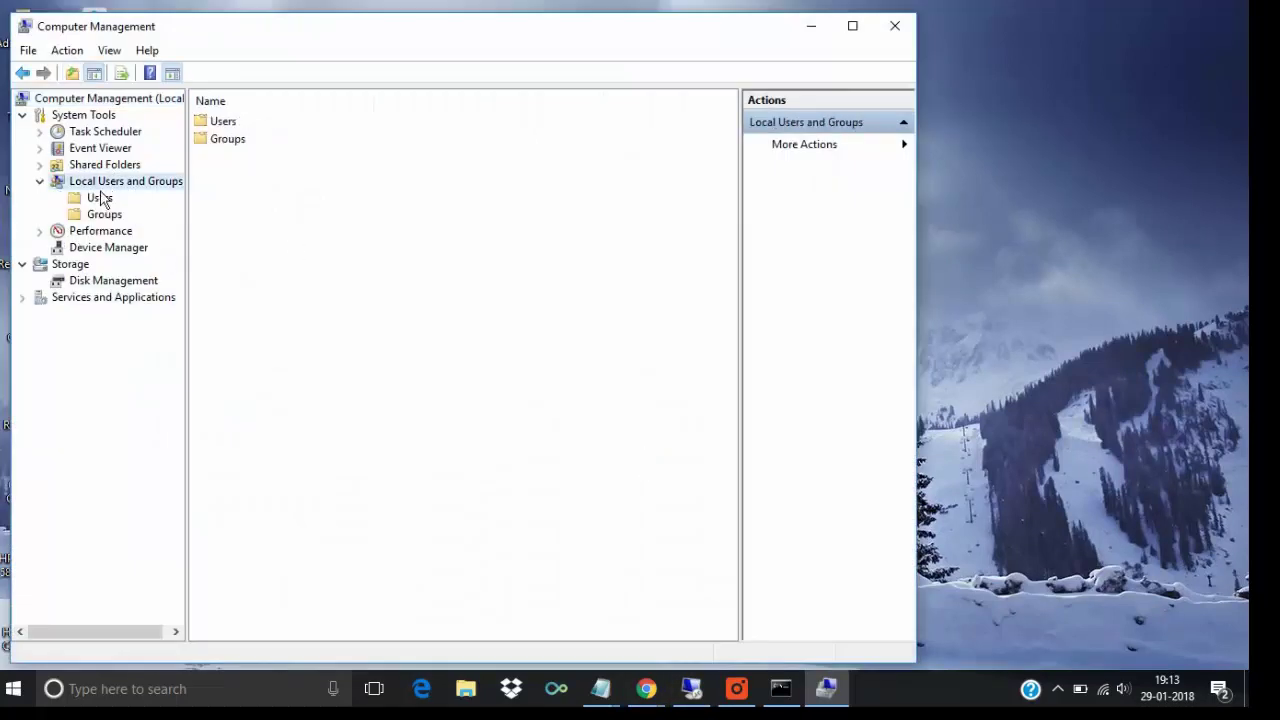
pyautogui.click(100, 198)
pyautogui.click(242, 126)
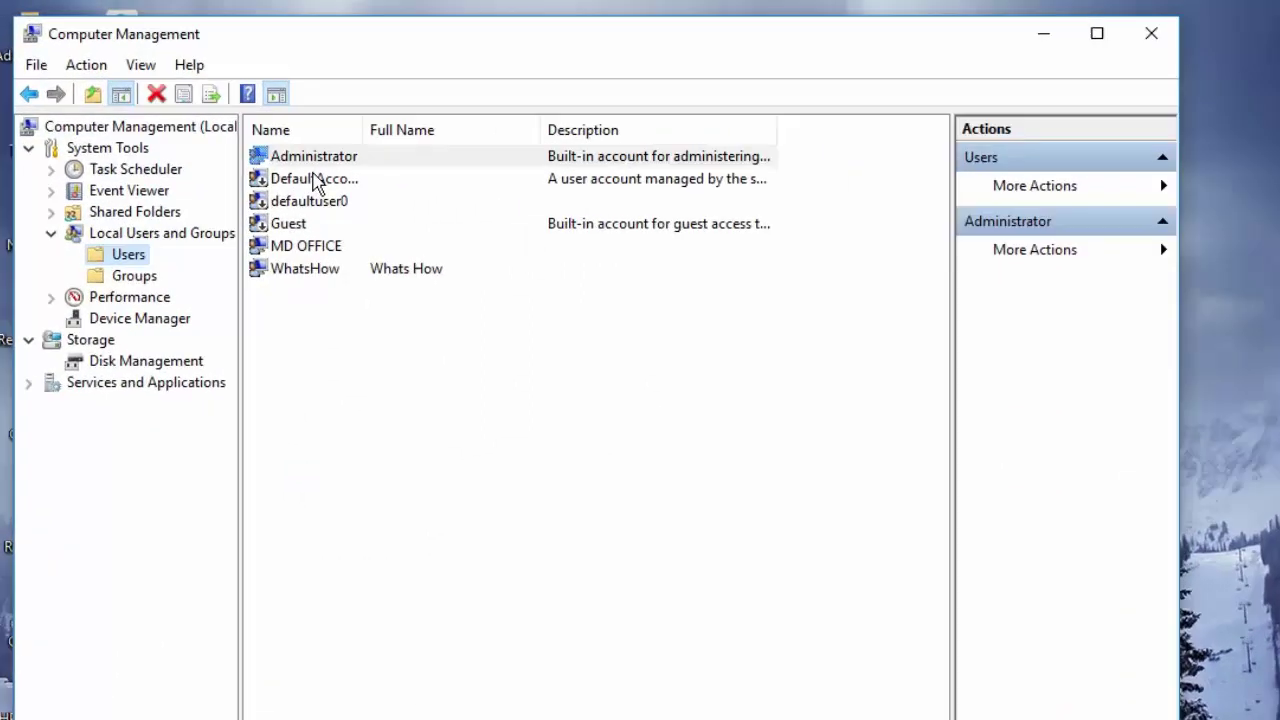
pyautogui.click(245, 212)
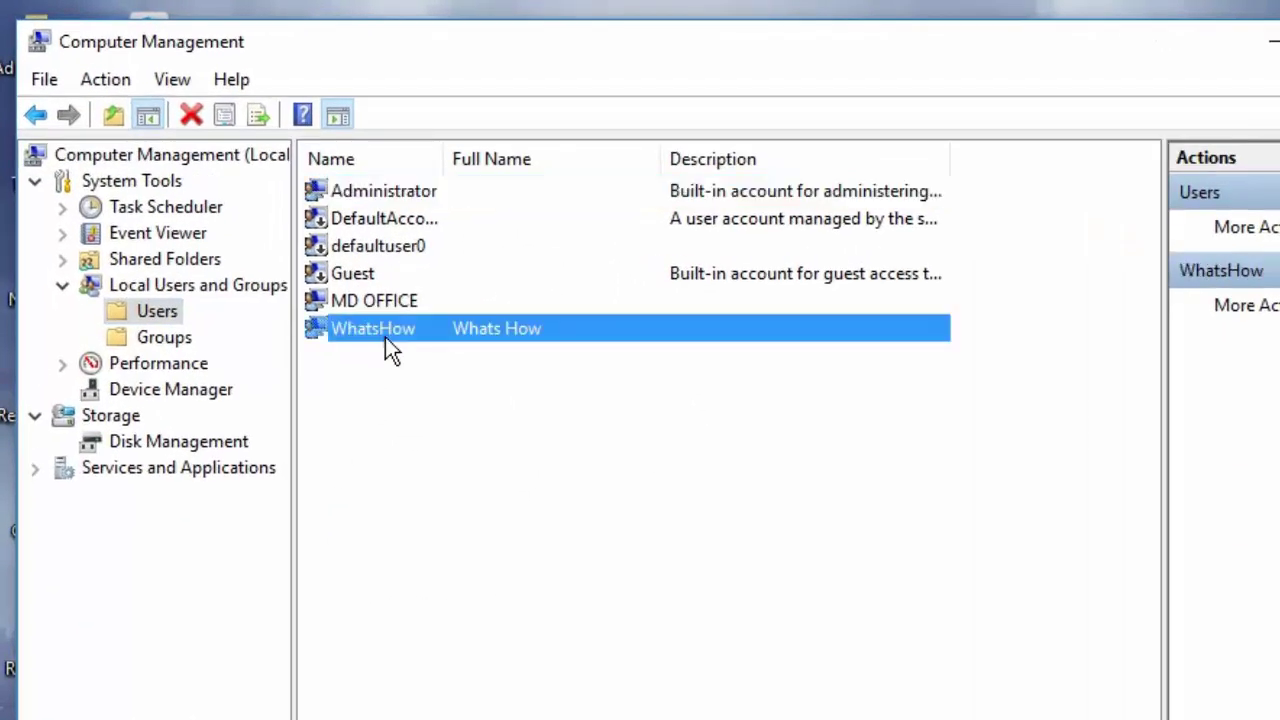
pyautogui.click(401, 205)
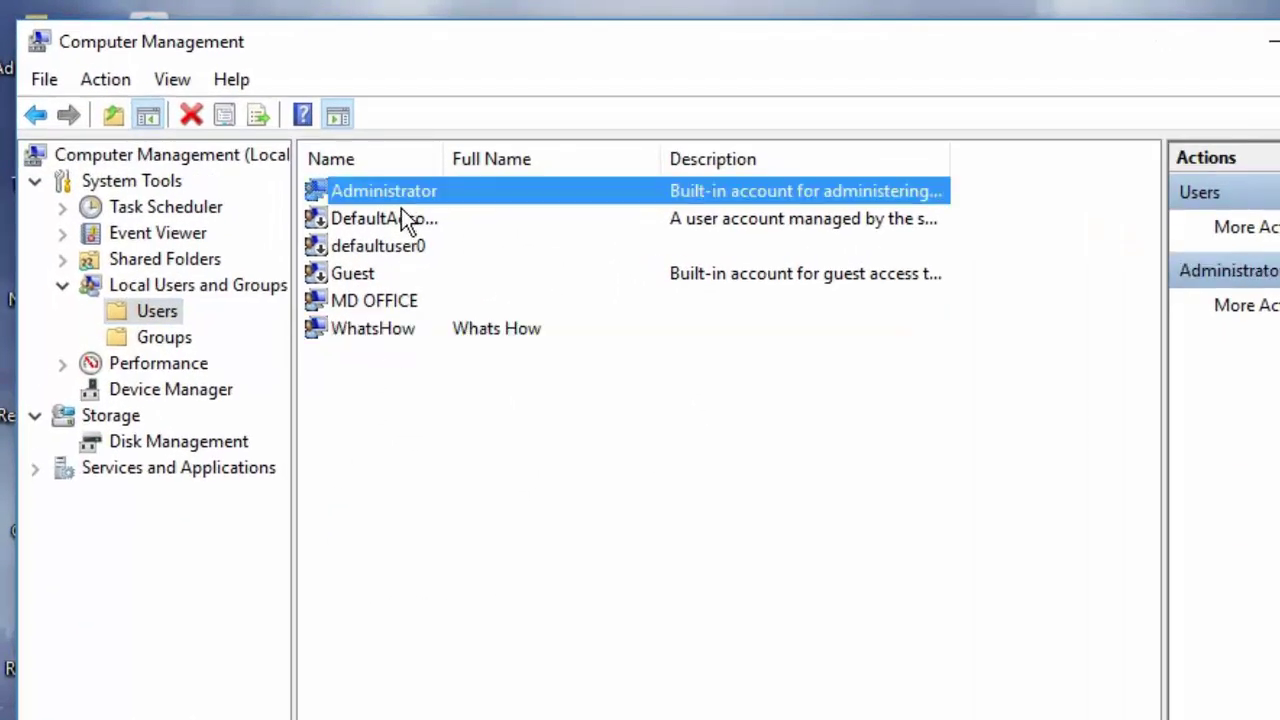
pyautogui.click(392, 334)
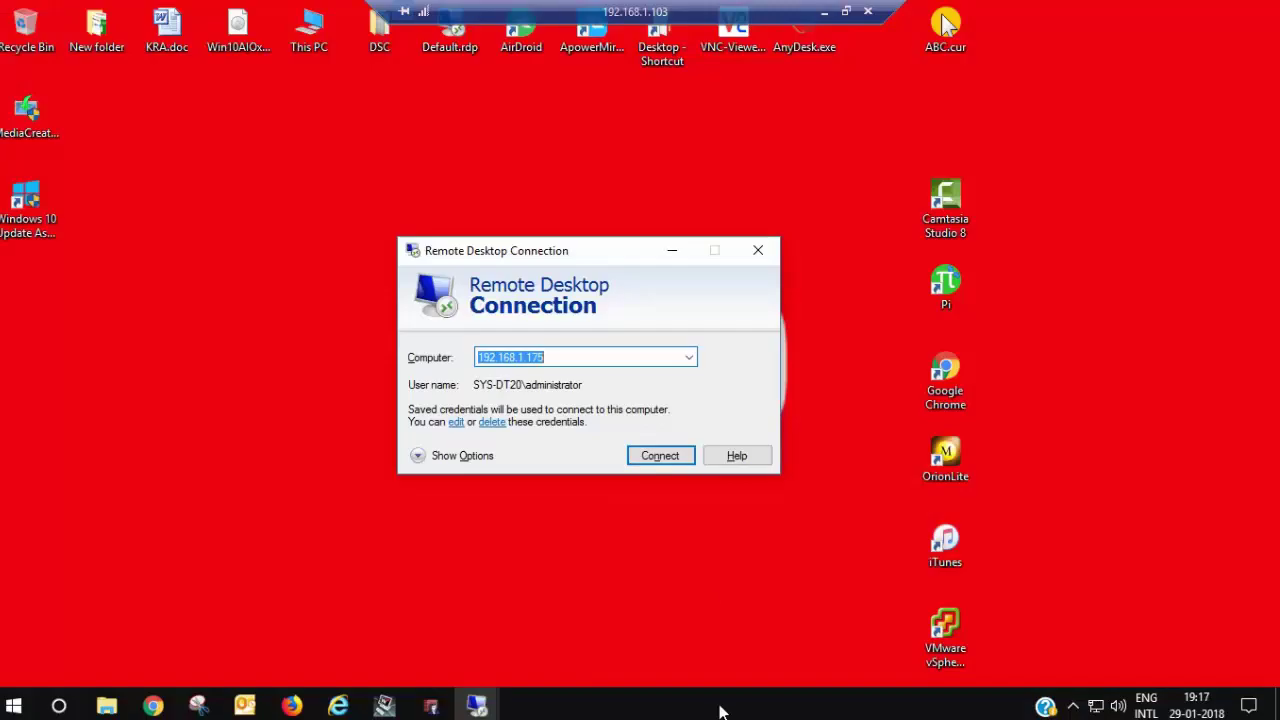
# Start a remote desktop connection to 192.168.1.175 and choose to sign in with a different account
pyautogui.click(545, 357)
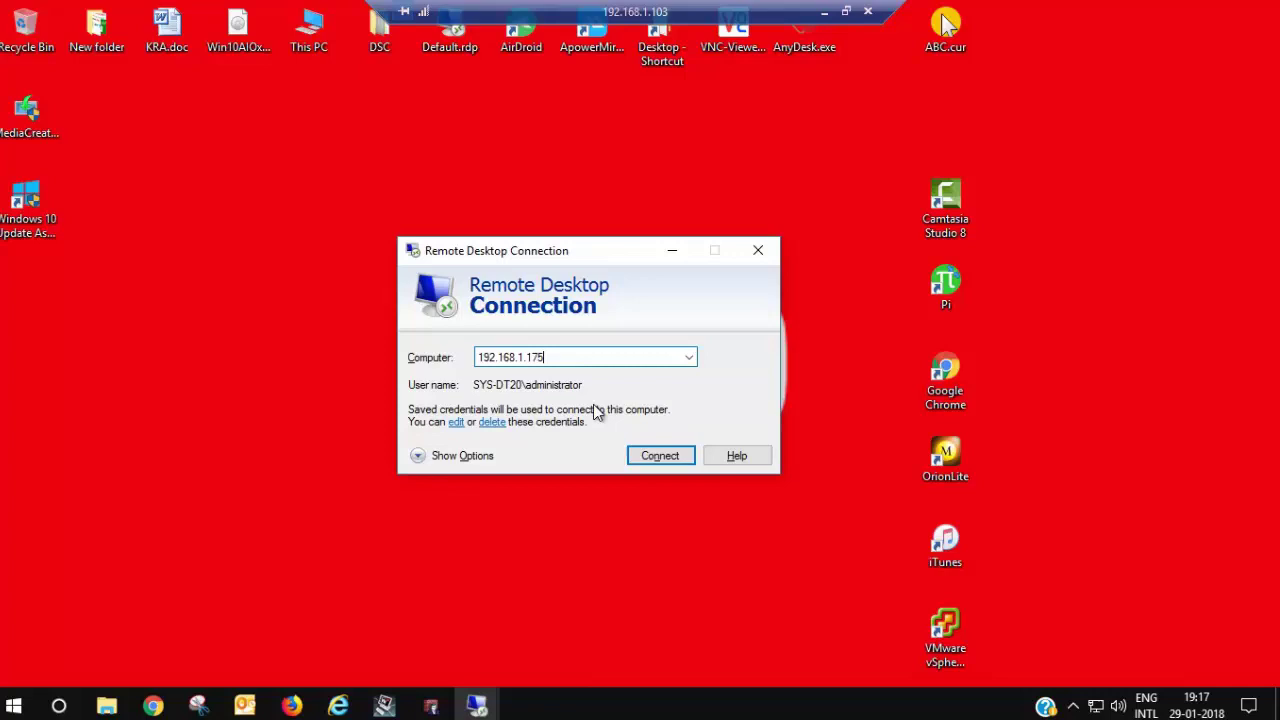
pyautogui.click(659, 457)
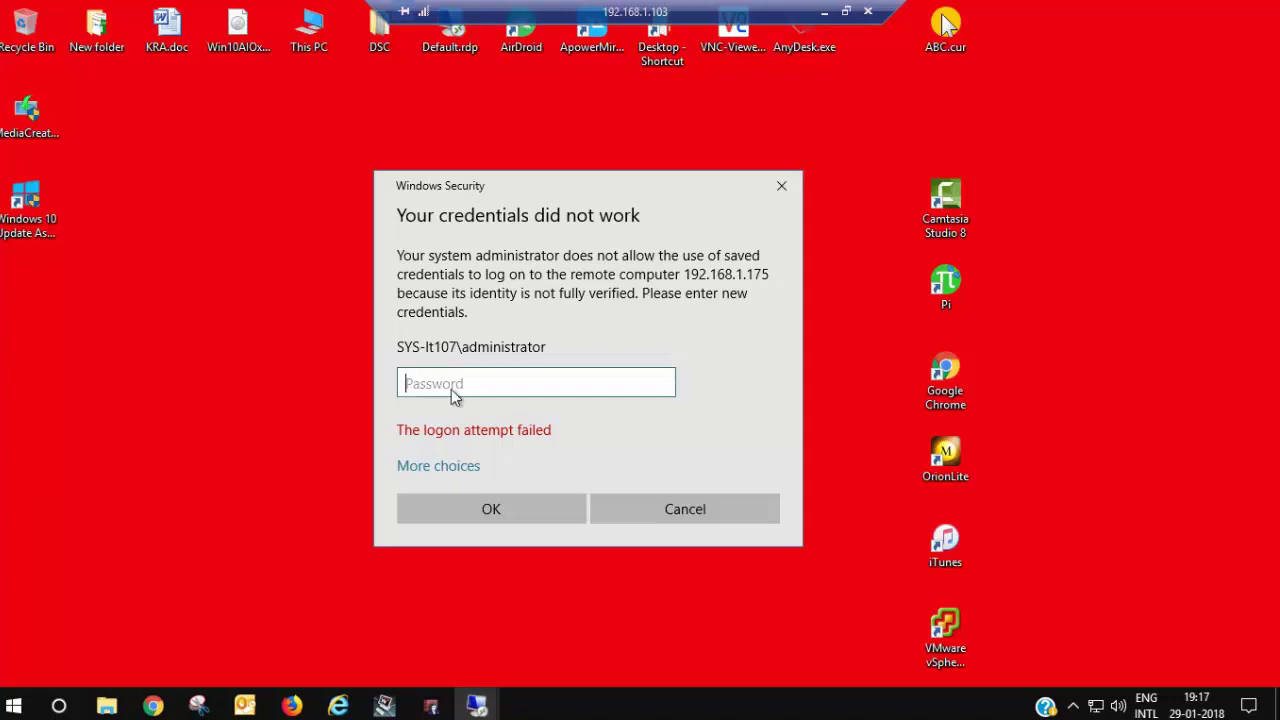
pyautogui.click(459, 470)
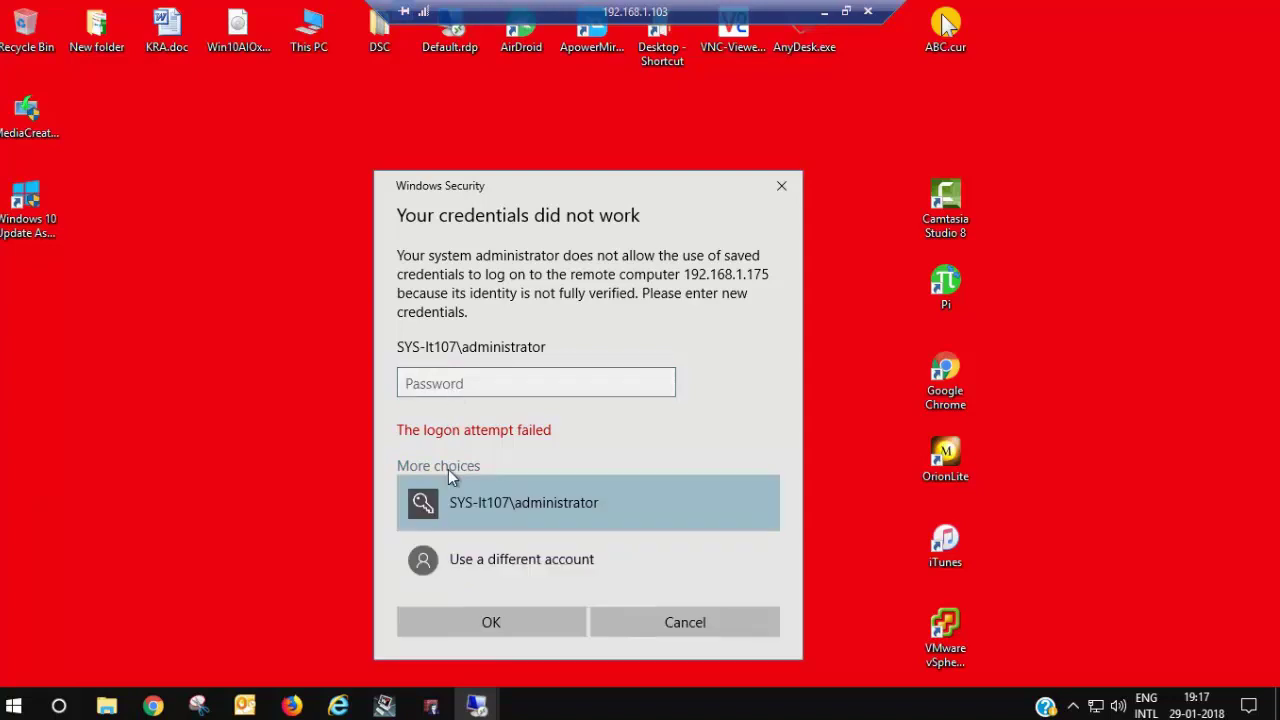
pyautogui.click(514, 561)
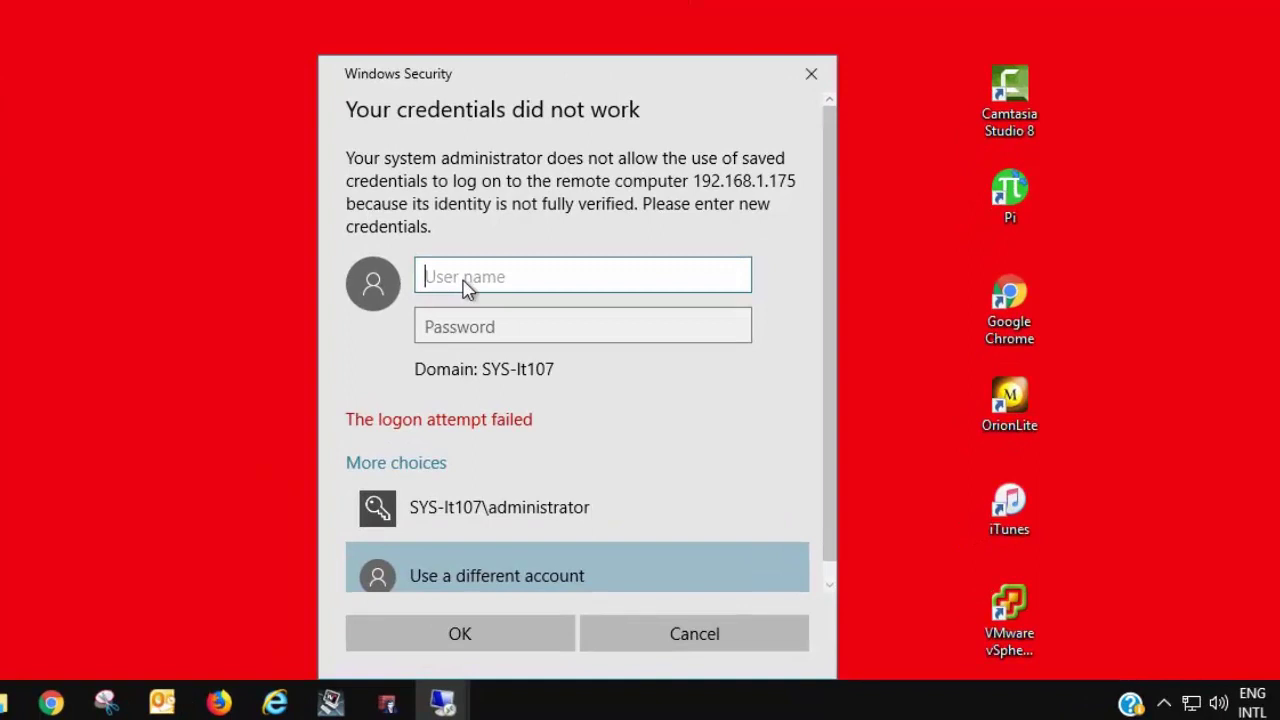
# Sign in as whatshow with the account password and connect despite the certificate warning
pyautogui.write('whatshow')
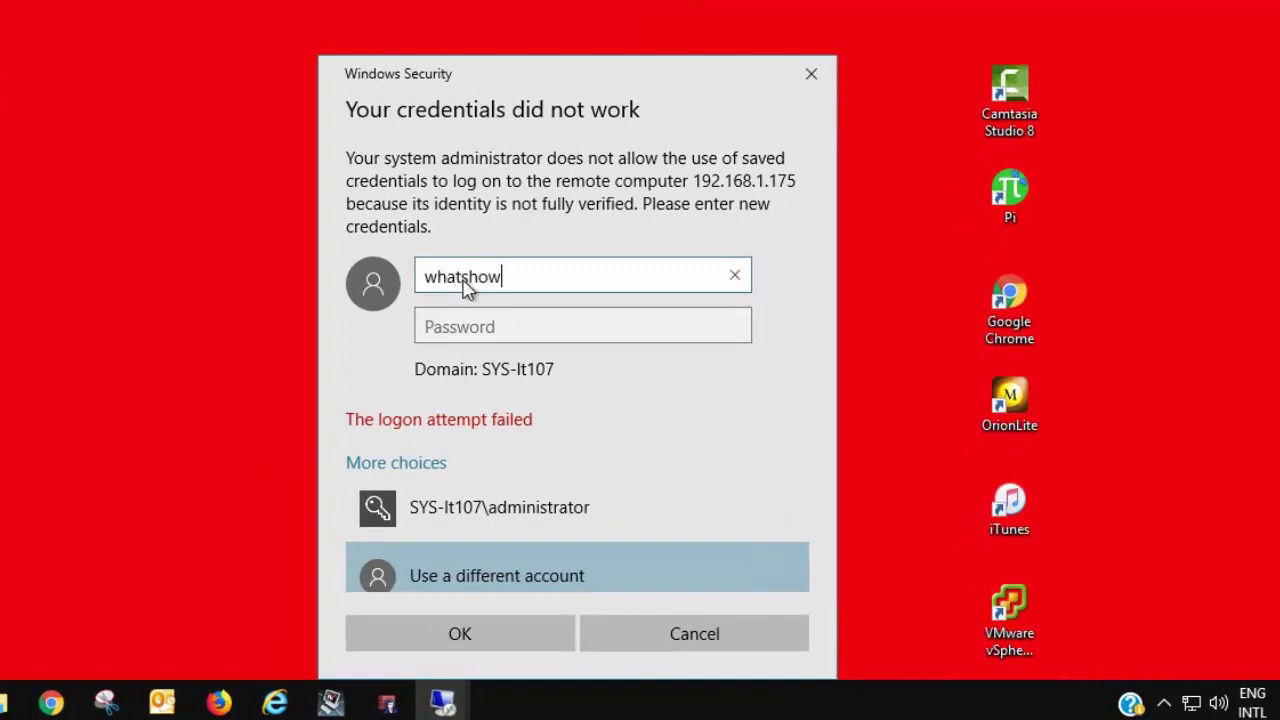
pyautogui.click(463, 334)
pyautogui.write('••')
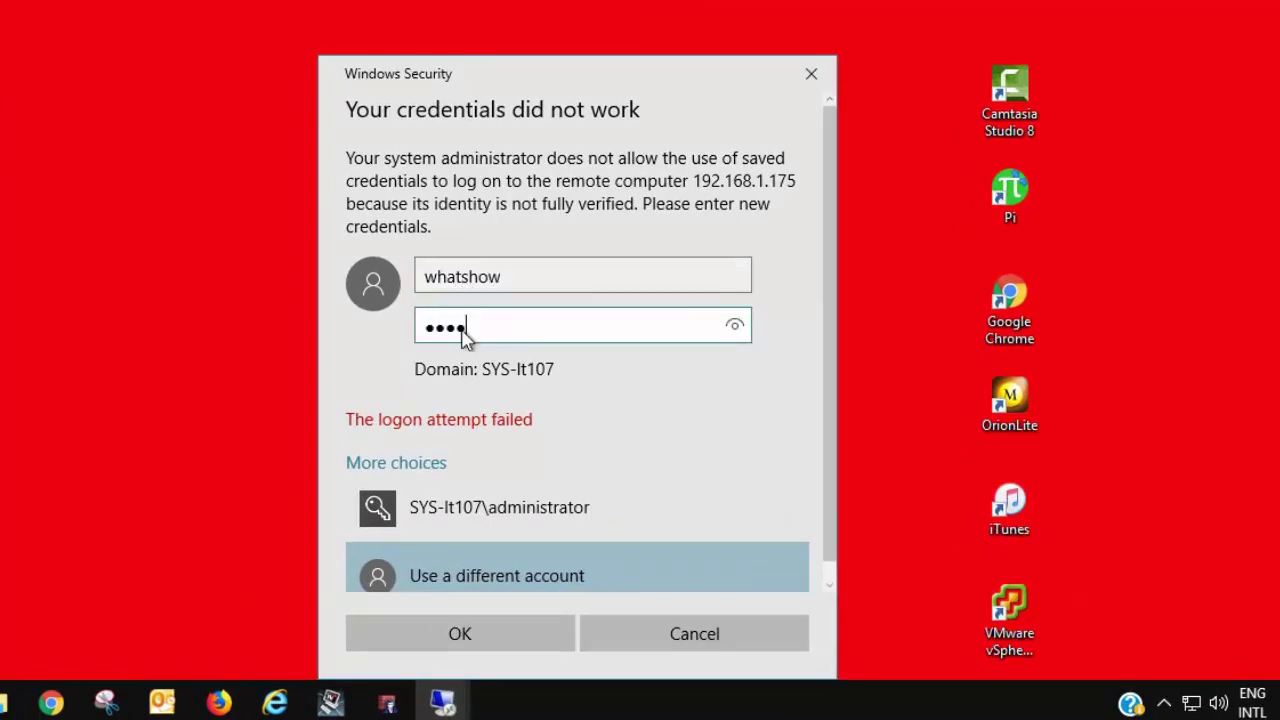
pyautogui.write('••••••••••')
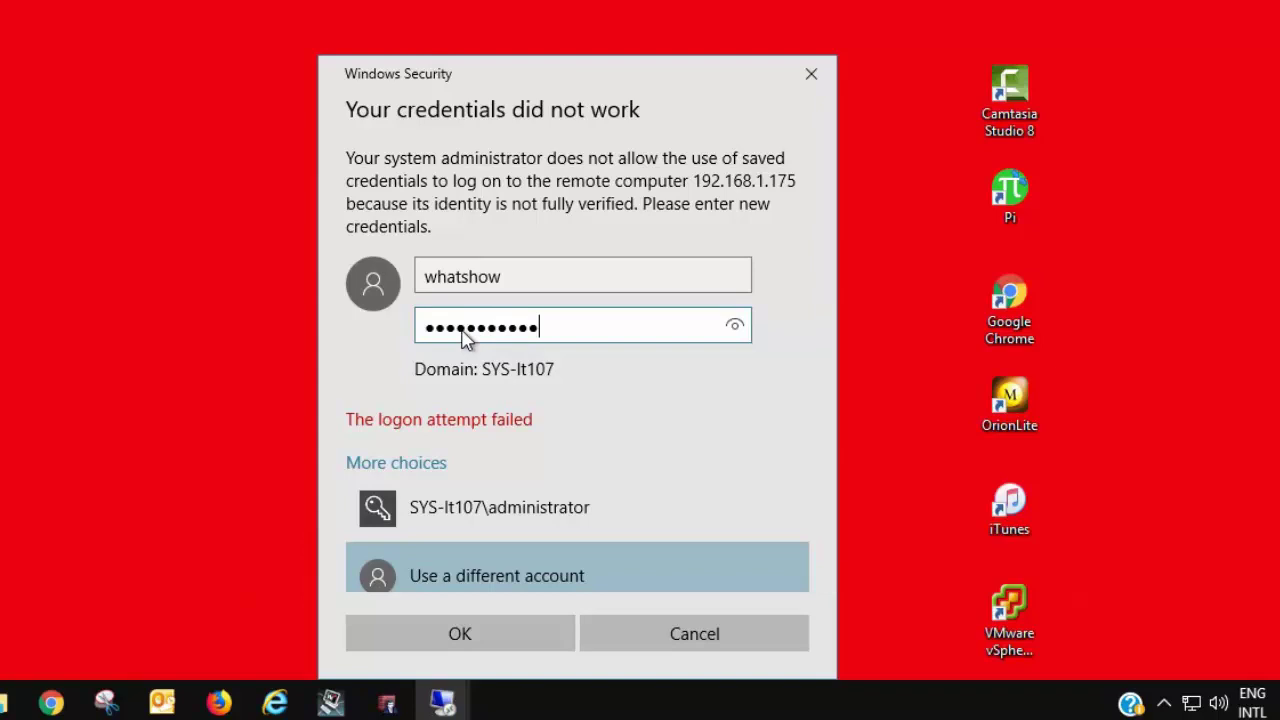
pyautogui.click(492, 638)
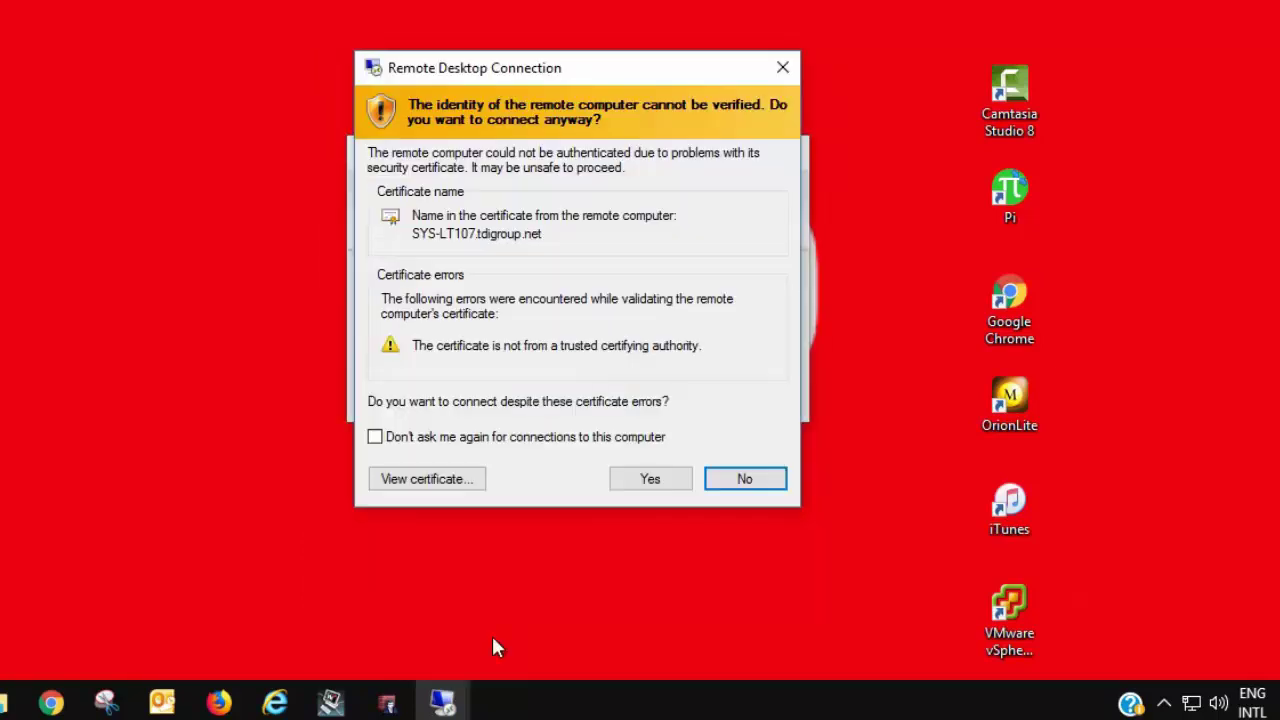
pyautogui.click(652, 479)
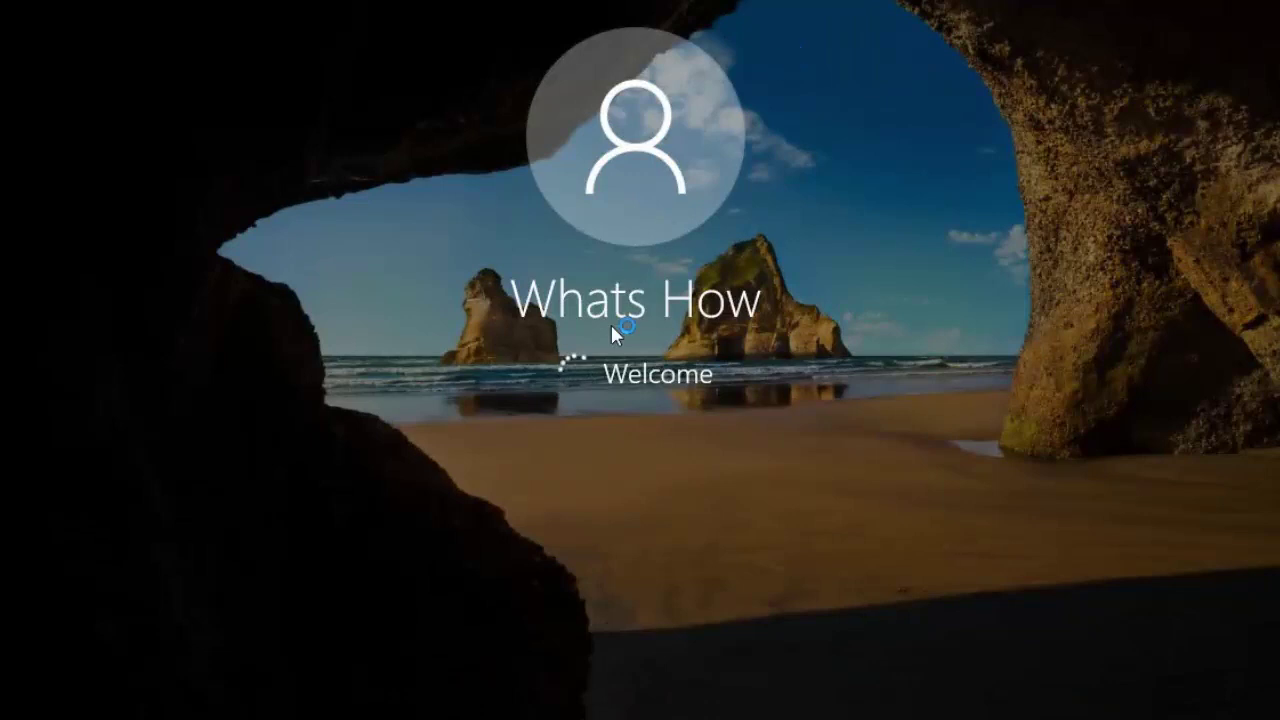
# Take the 192.168.1.103 session out of full screen and show the nested 192.168.1.175 session as a window inside it
pyautogui.press('ctrl+alt+Pause')
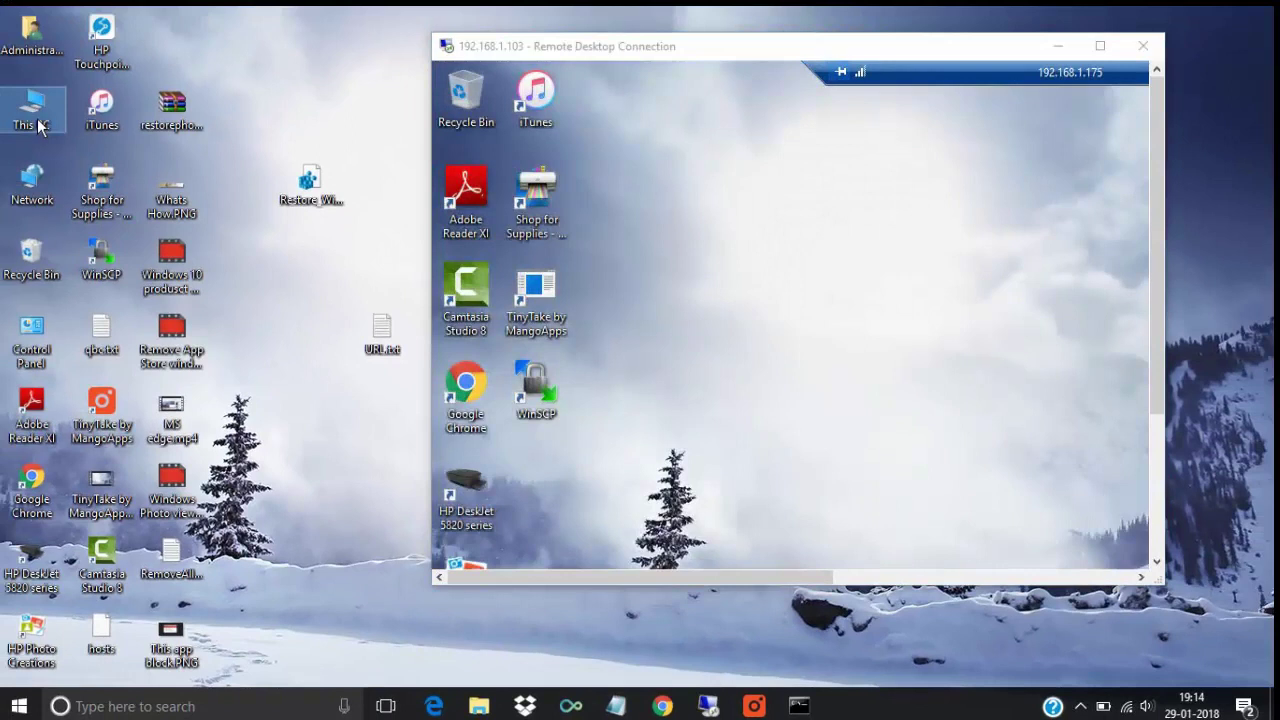
pyautogui.click(37, 128)
pyautogui.moveTo(571, 57); pyautogui.dragTo(589, 73)
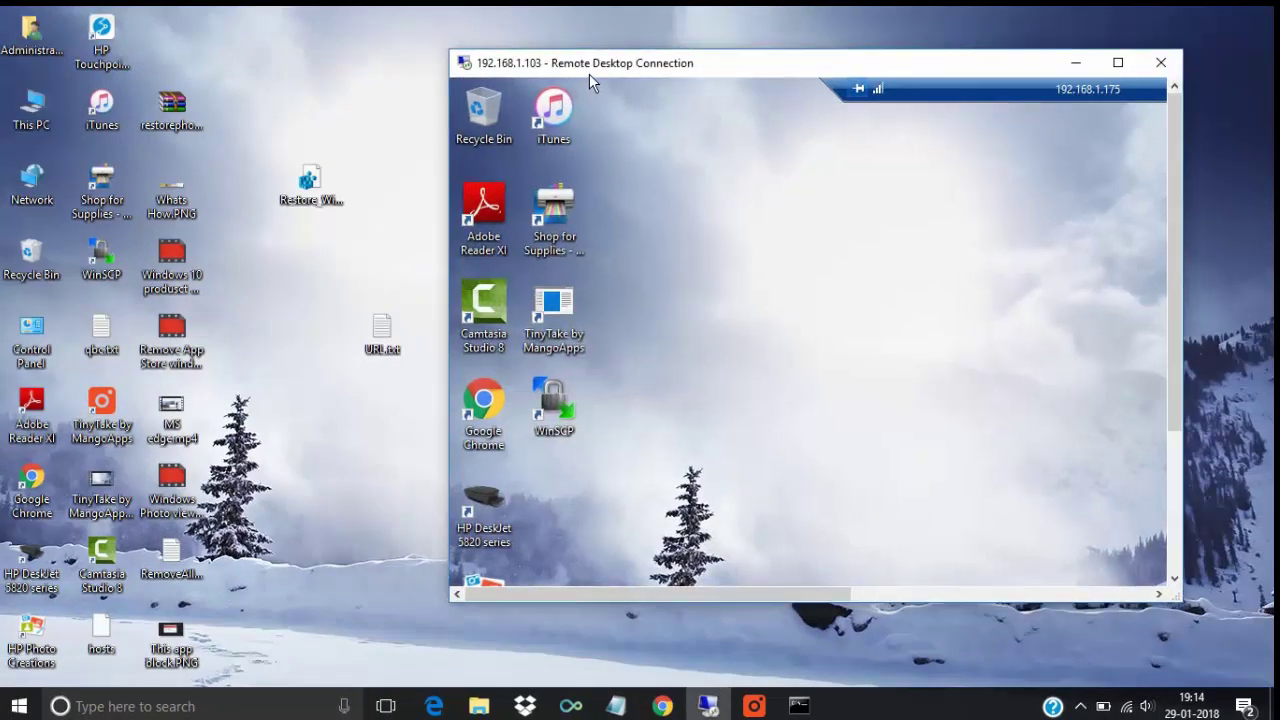
pyautogui.doubleClick(1126, 96)
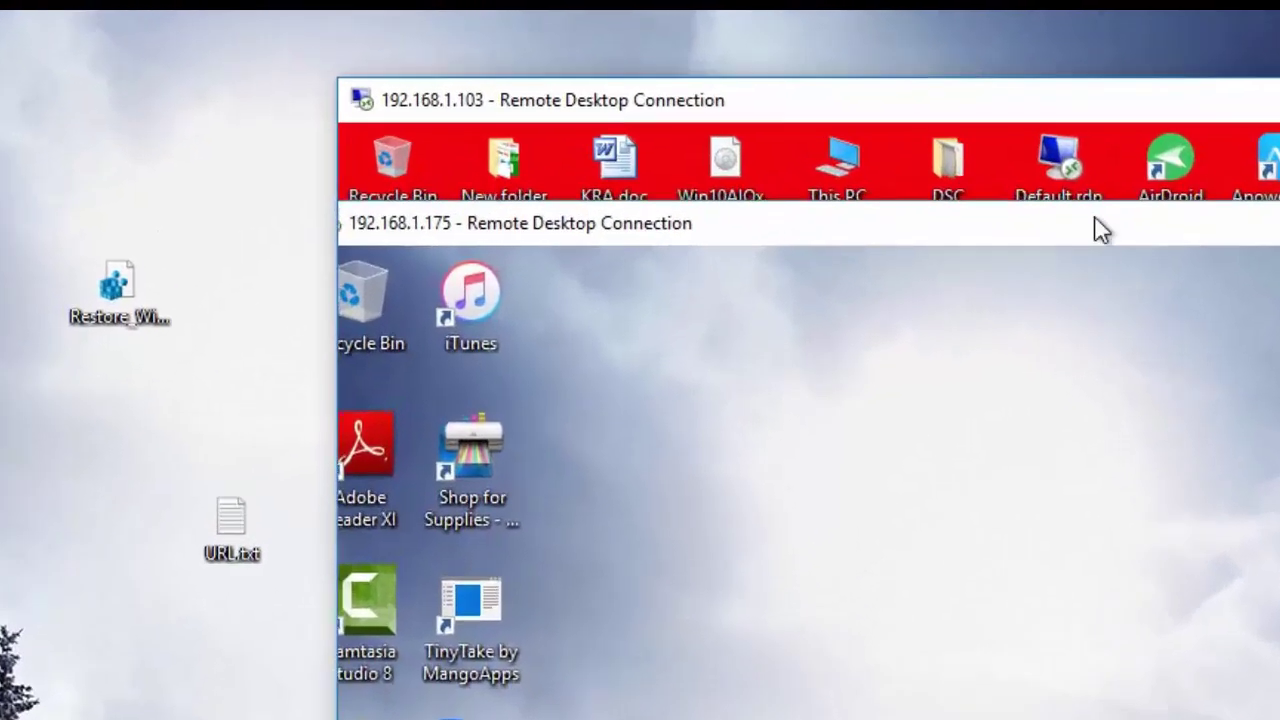
pyautogui.moveTo(998, 180); pyautogui.dragTo(1035, 159)
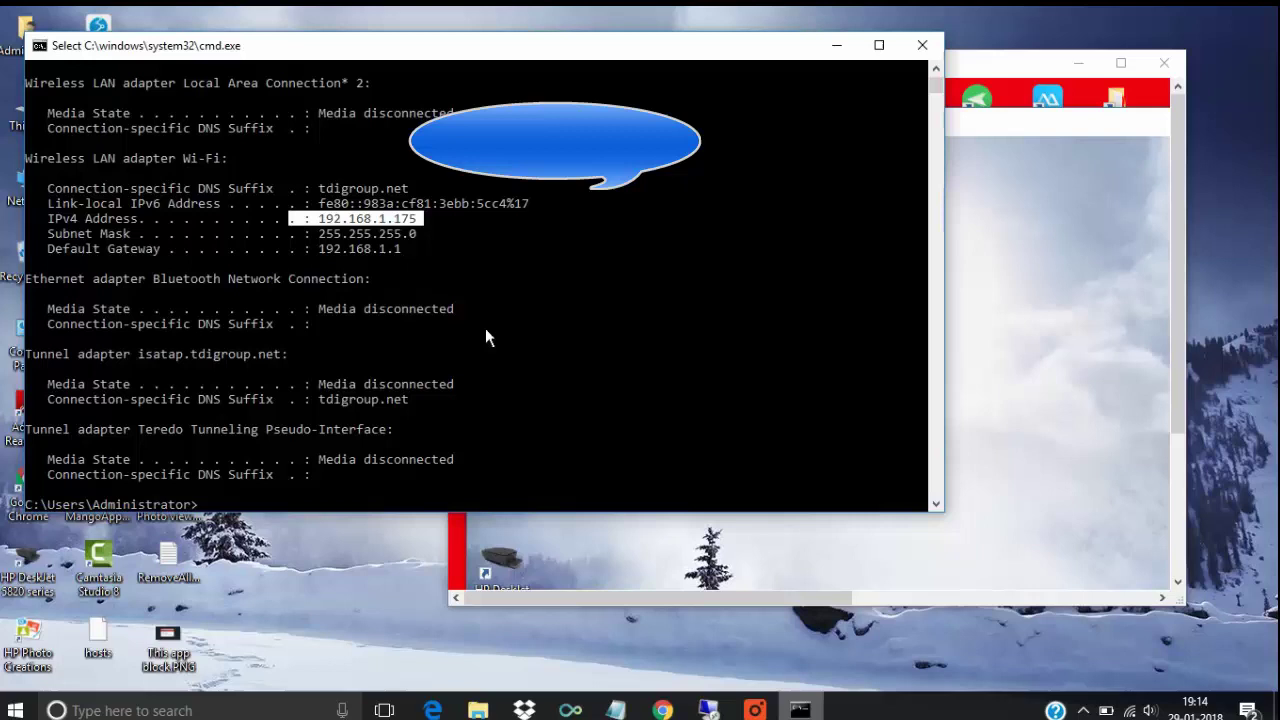
# Check the Wi-Fi IPv4 address in the Command Prompt, minimize it, and compare the nested 192.168.1.175 session window with the local desktop
pyautogui.rightClick(407, 211)
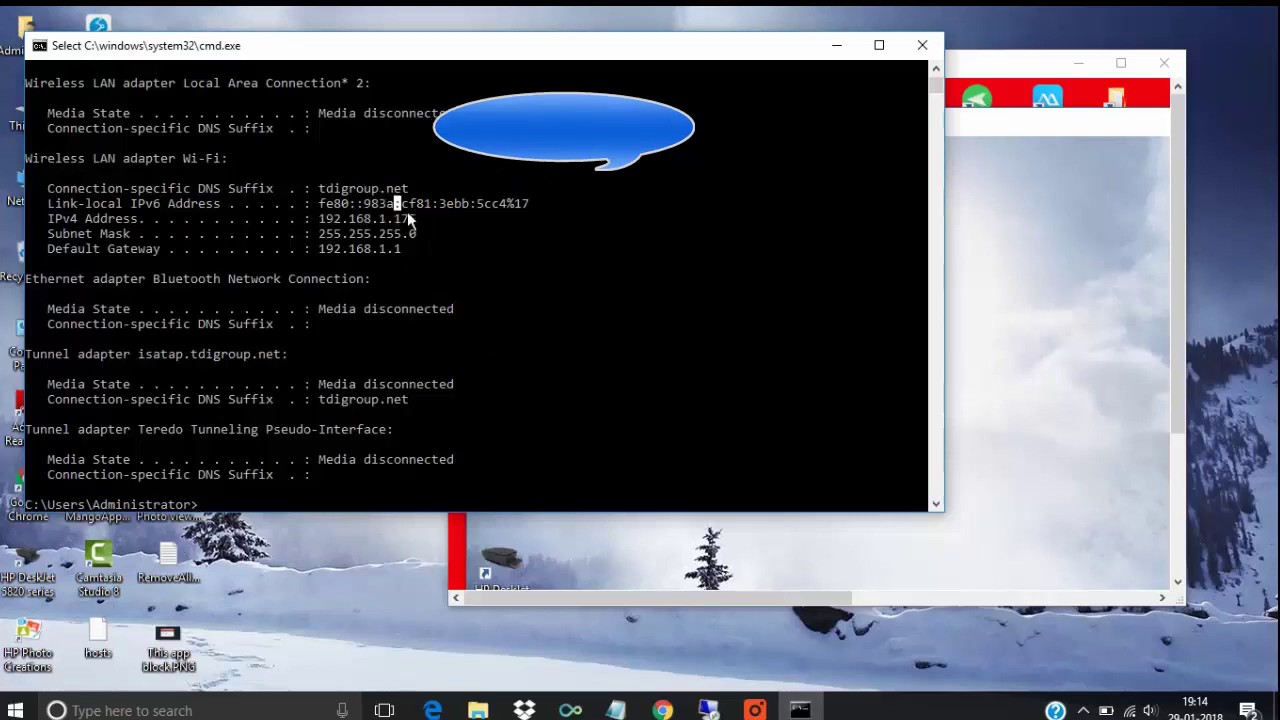
pyautogui.click(837, 45)
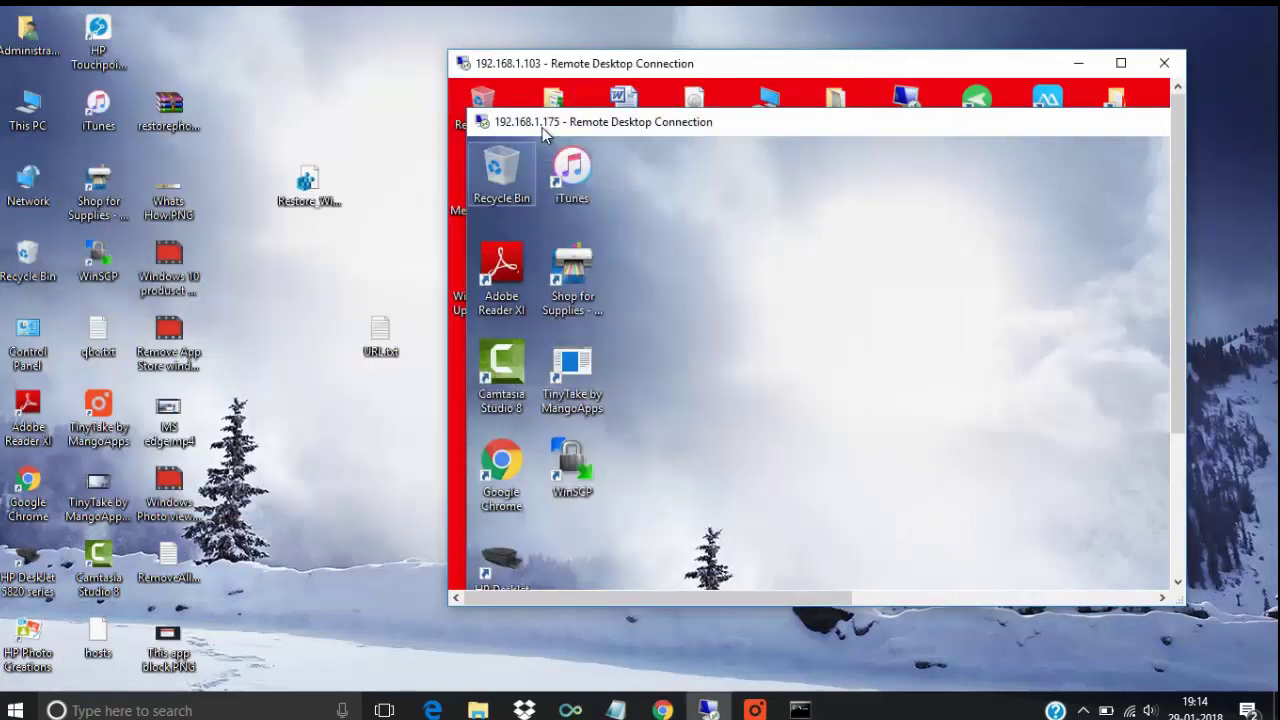
pyautogui.moveTo(542, 127); pyautogui.dragTo(551, 120)
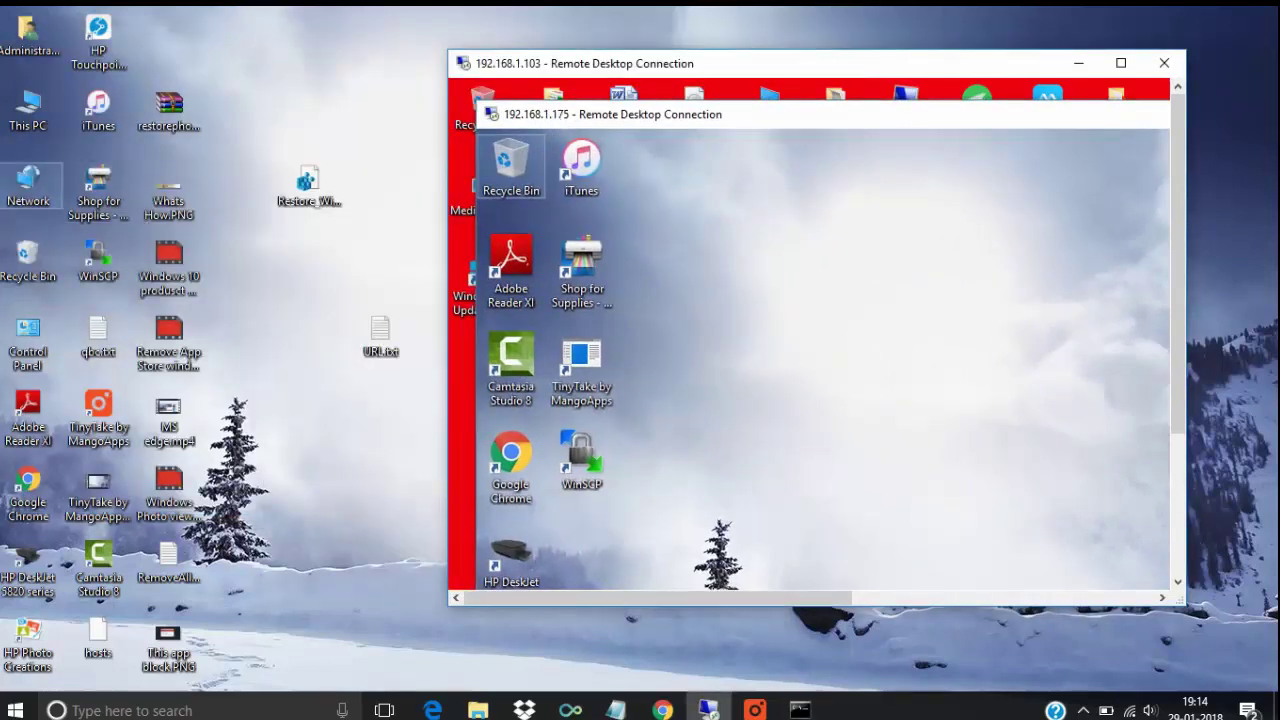
pyautogui.click(38, 118)
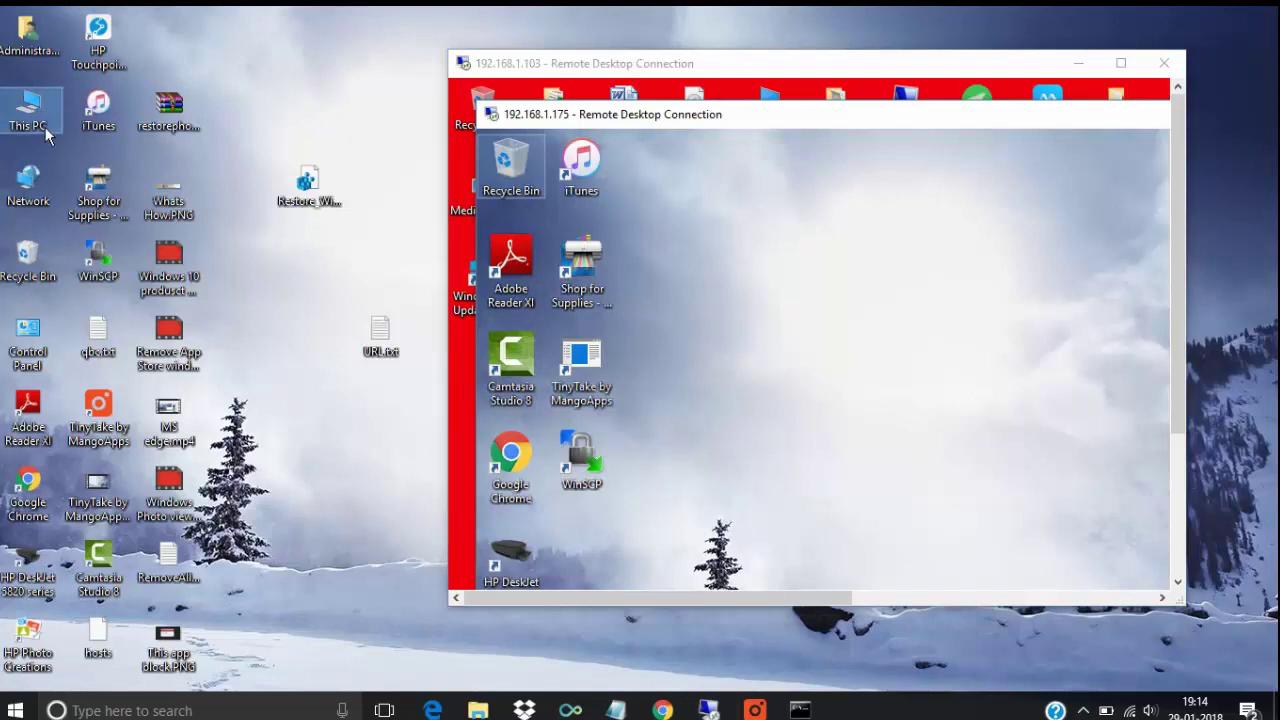